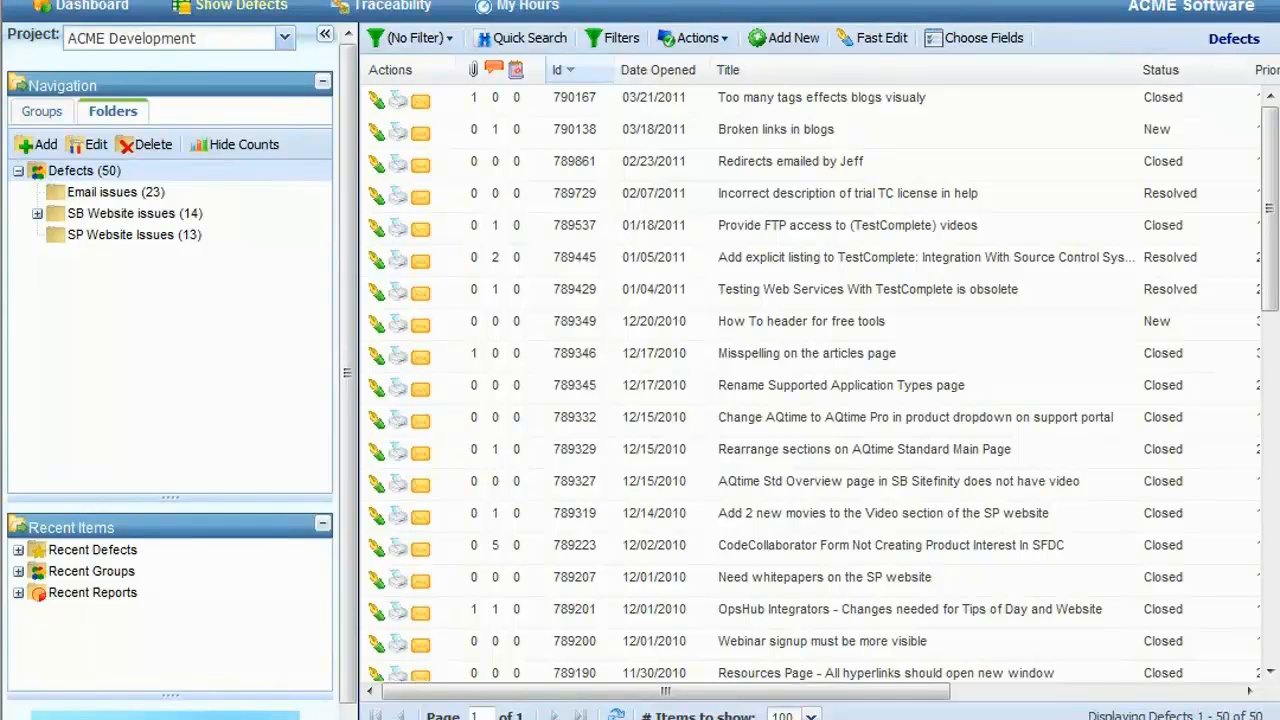
Step: Add a defect folder named Support Tickets with no parent folder and open it
left_click(205, 50)
left_click(37, 44)
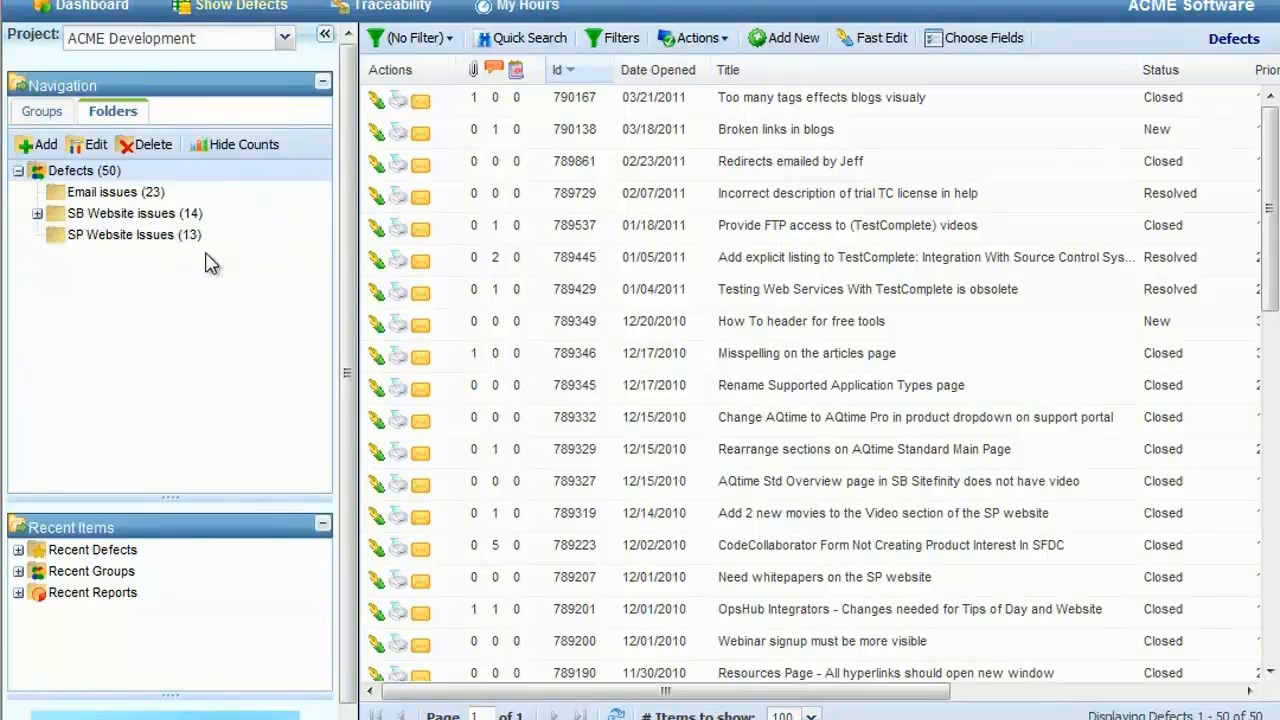
left_click(38, 144)
type("S")
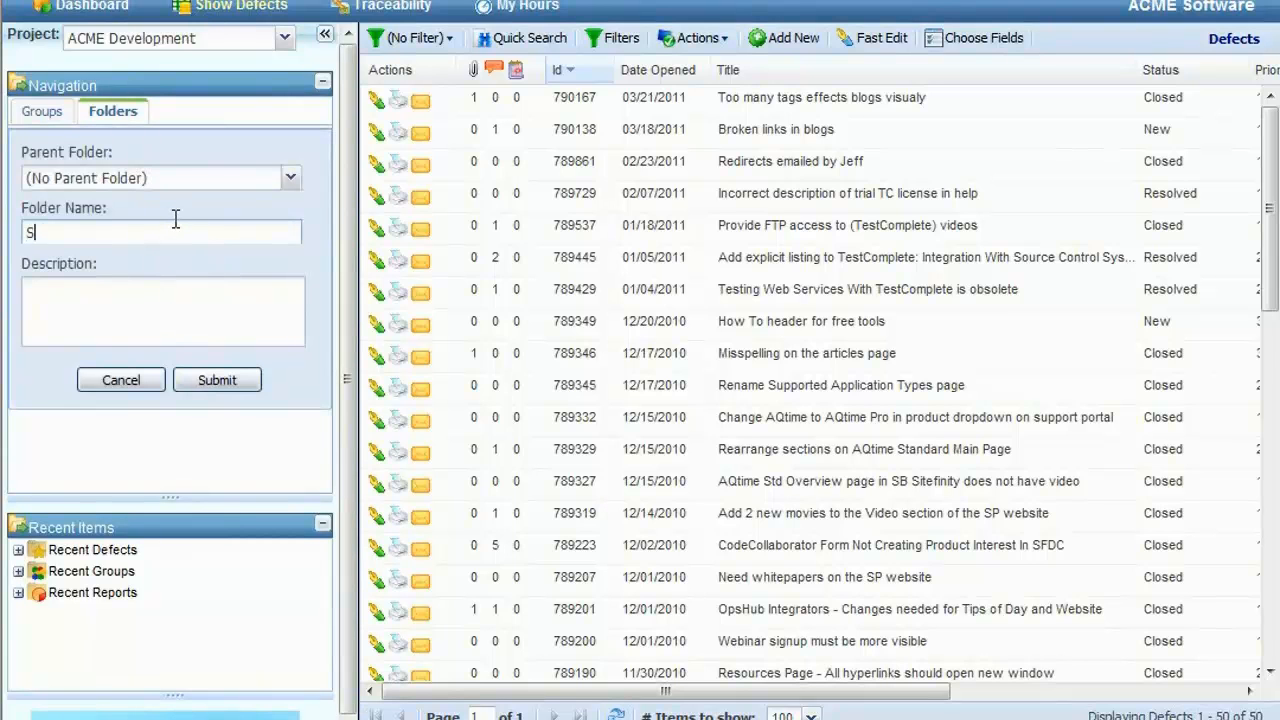
type("upport Tickets")
left_click(218, 384)
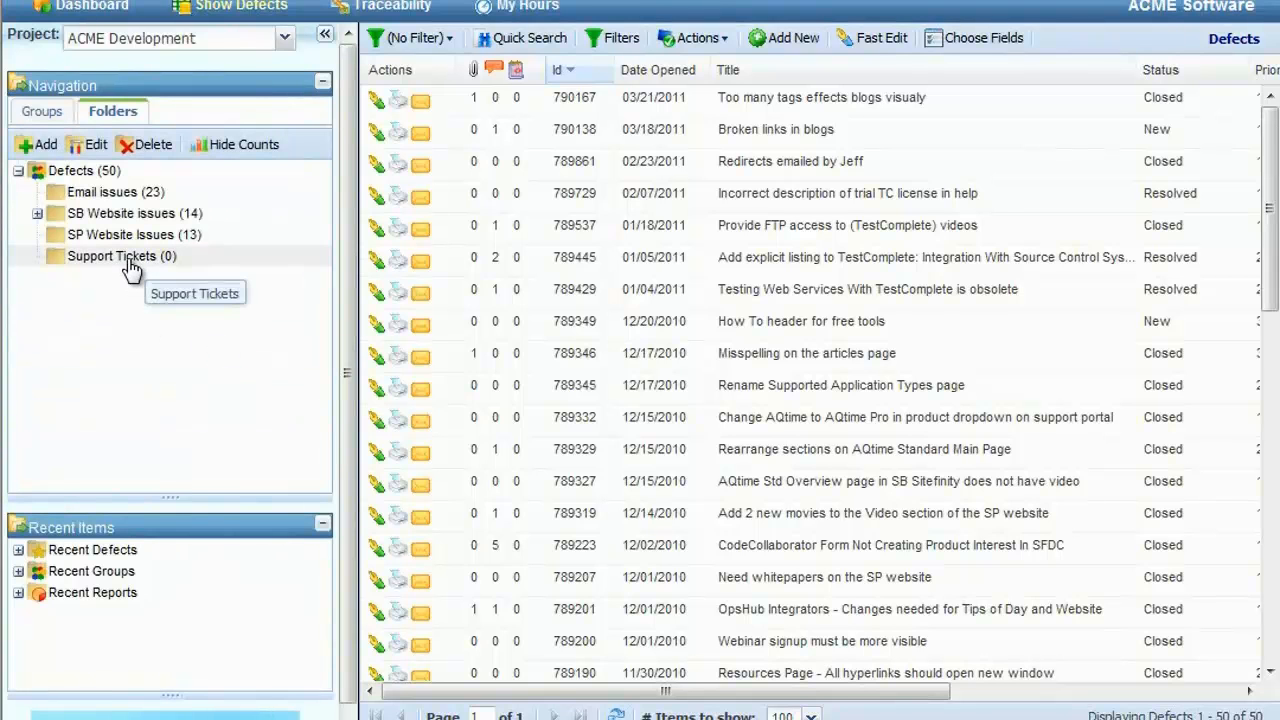
left_click(128, 266)
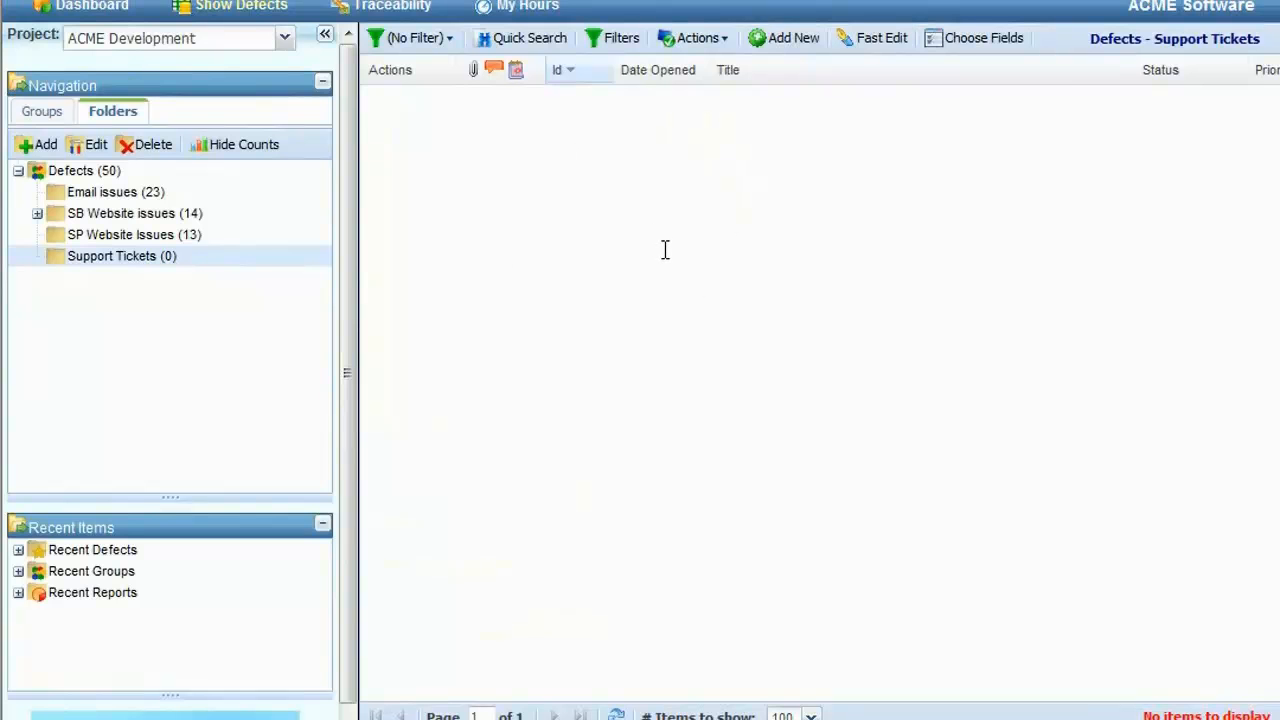
Step: Open the Support Manager settings under System Configuration in the setup and administration area
left_click(995, 2)
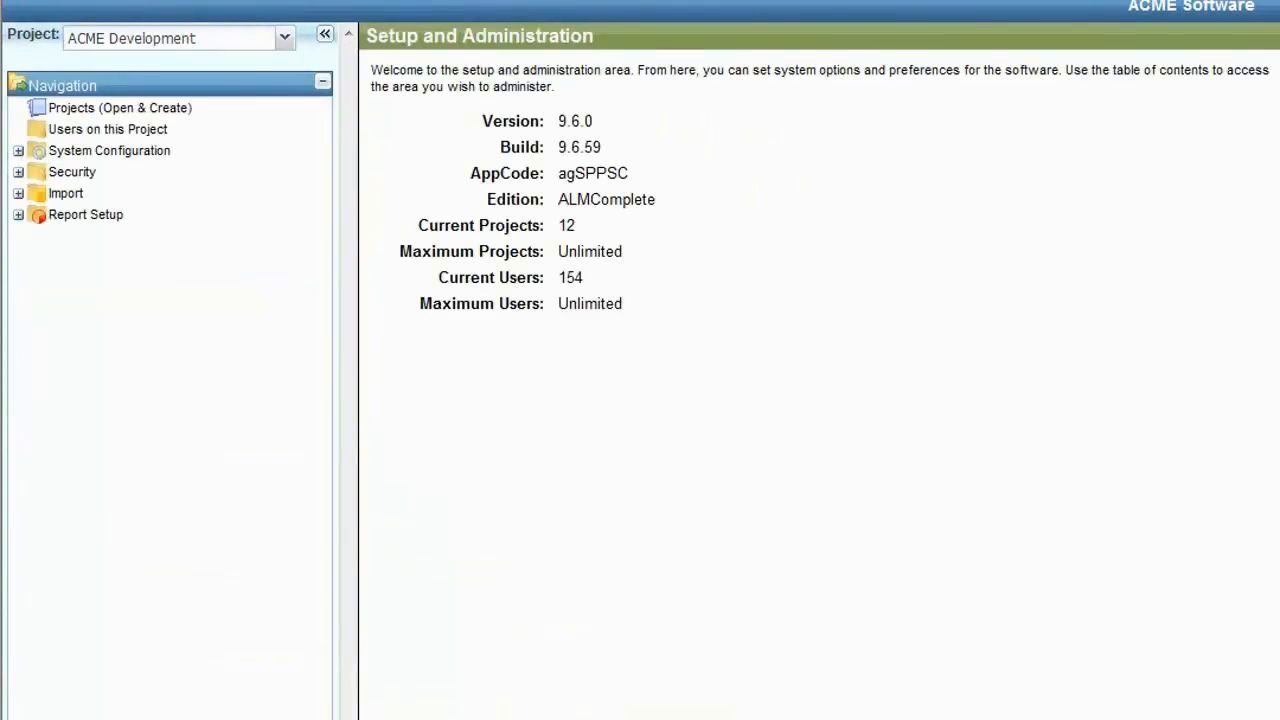
left_click(18, 151)
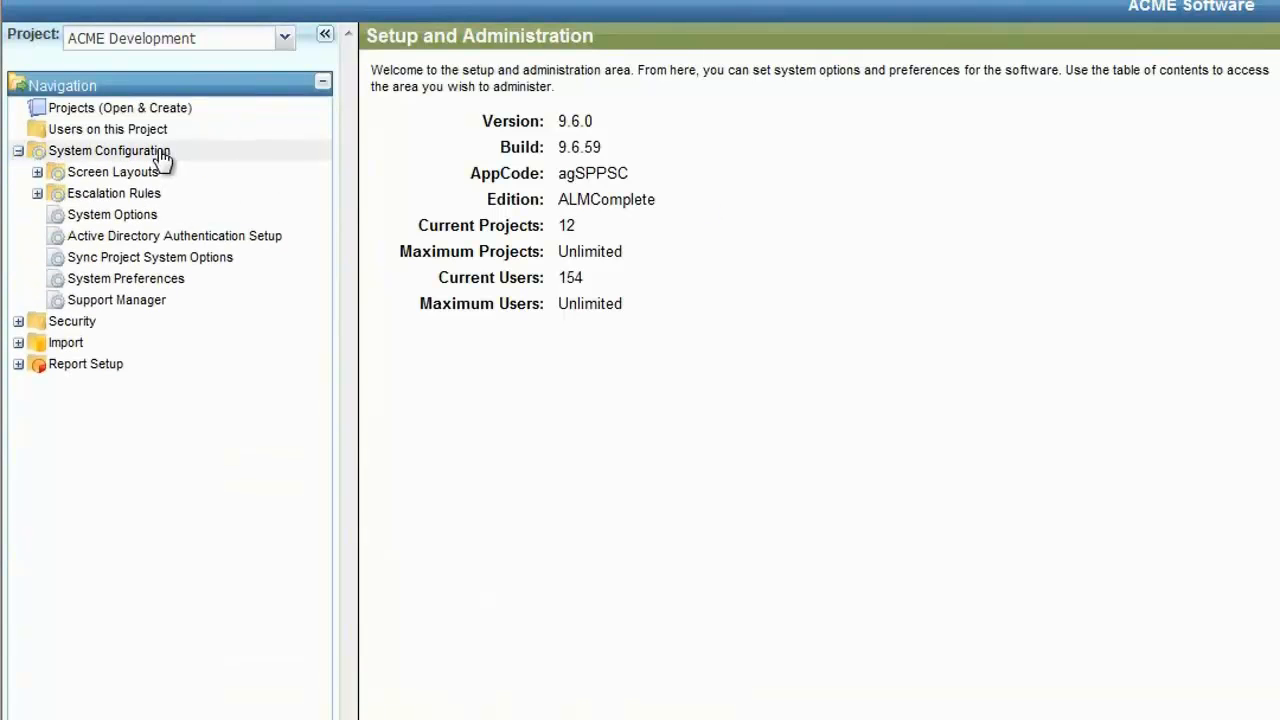
left_click(147, 308)
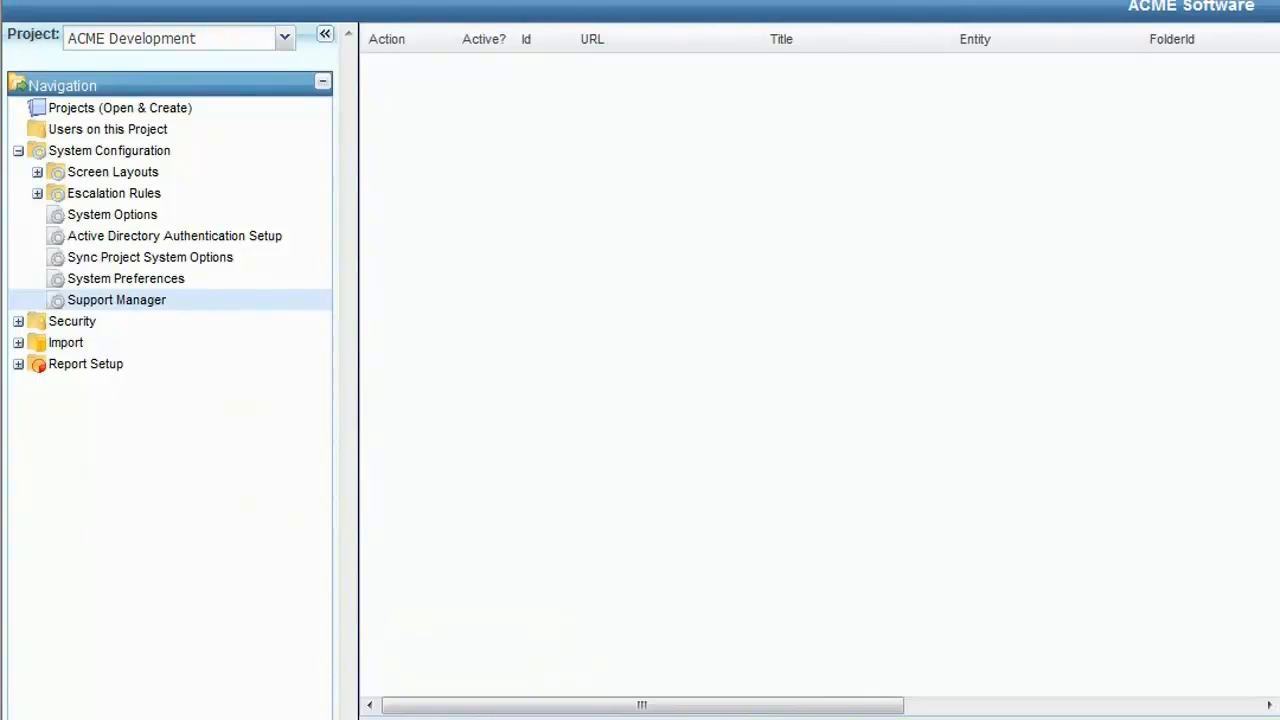
Step: Name the new support manager "ACME Support Management System"
left_click(636, 197)
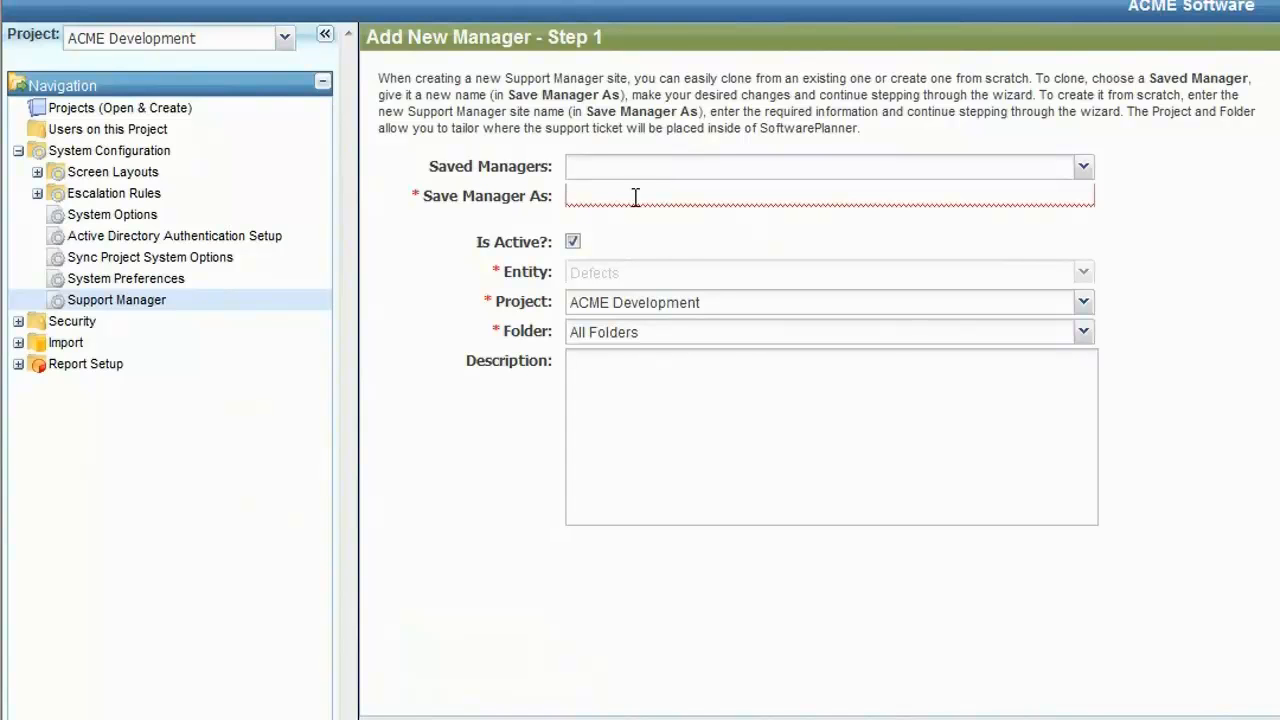
type("ACME Support Management SDYste")
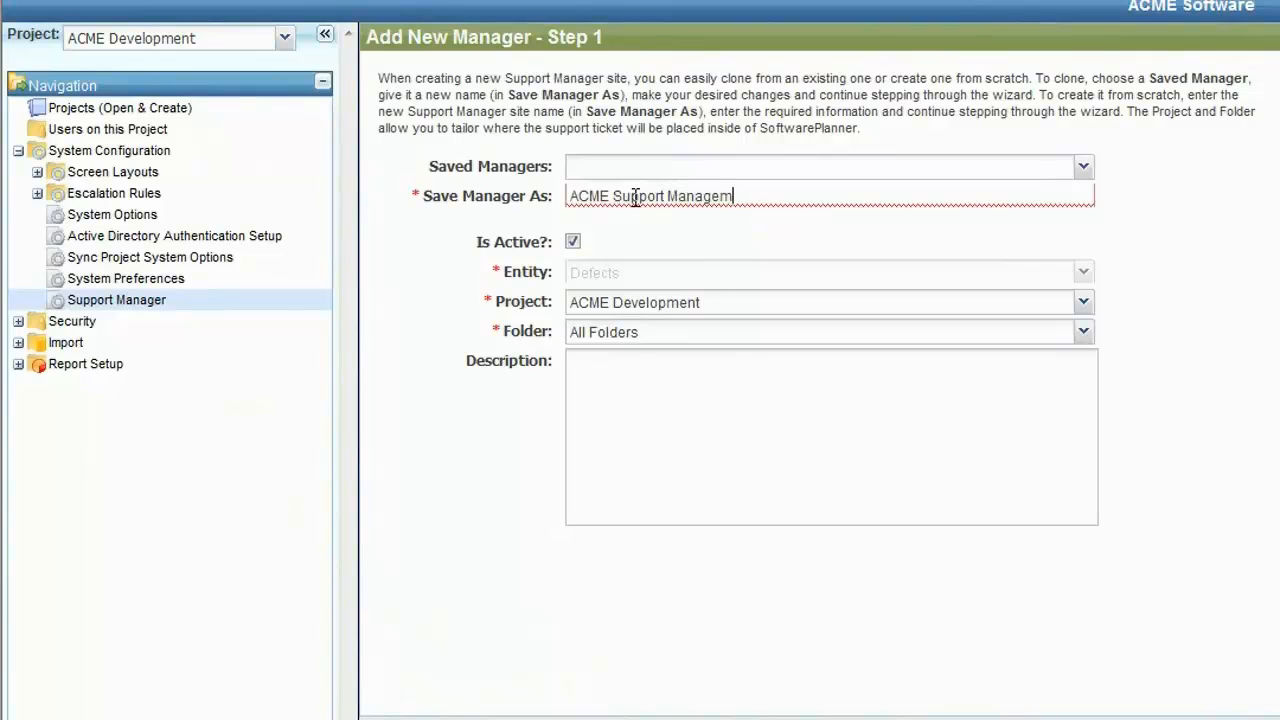
key("BackSpace")
key("BackSpace")
key("BackSpace")
key("BackSpace")
key("BackSpace")
type("ystem")
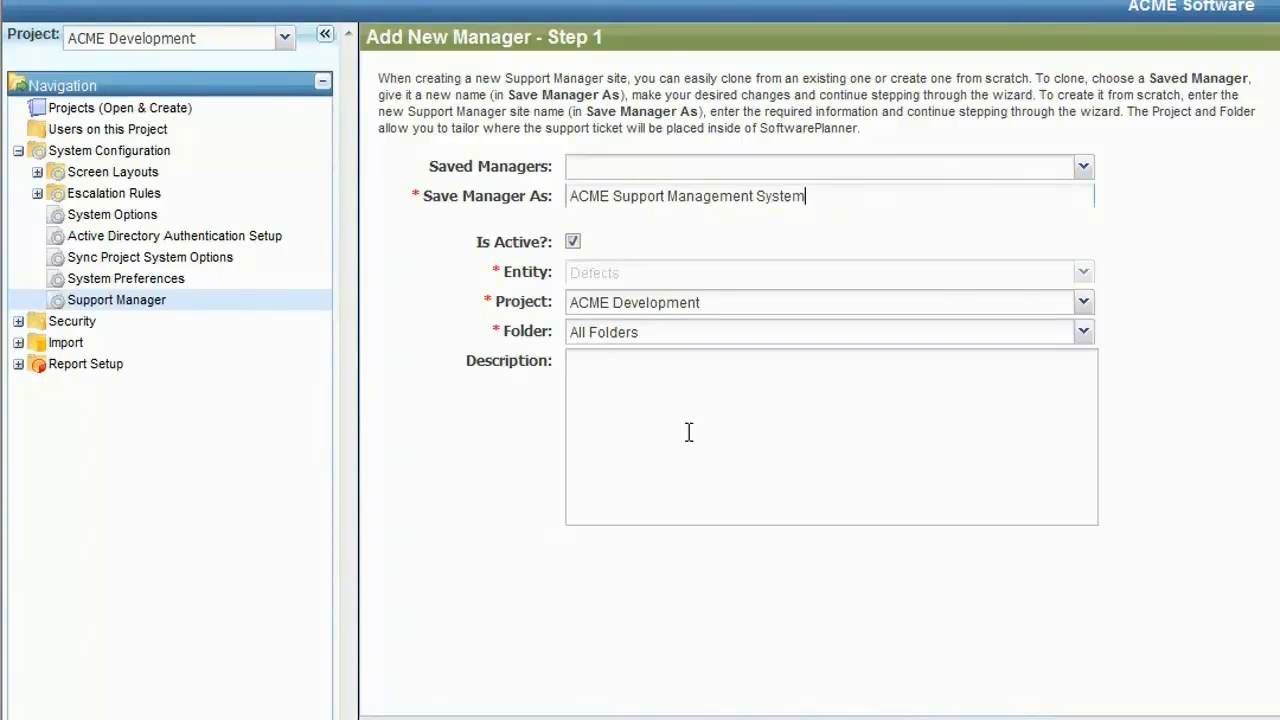
Step: Enter the description "Used to allow our clients to enter tickets to ACME." and assign the manager to the Support Tickets folder
left_click(651, 394)
type("Used t")
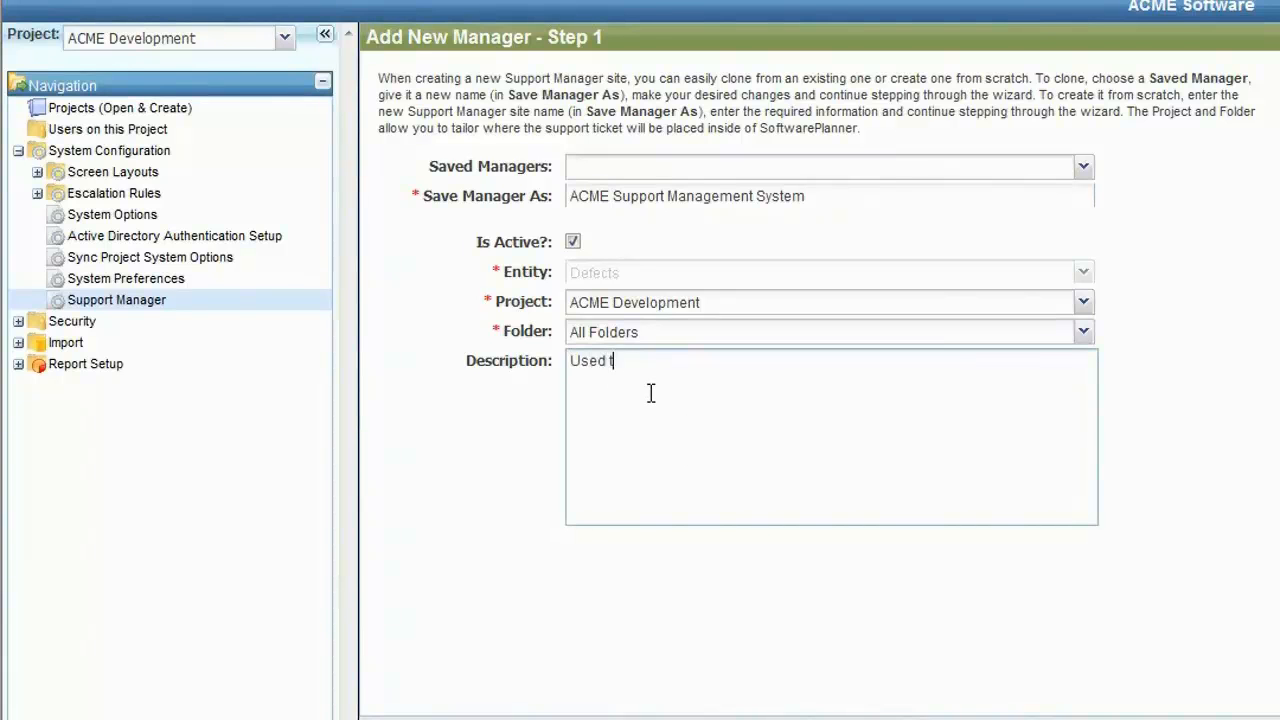
type("o allow our clients t")
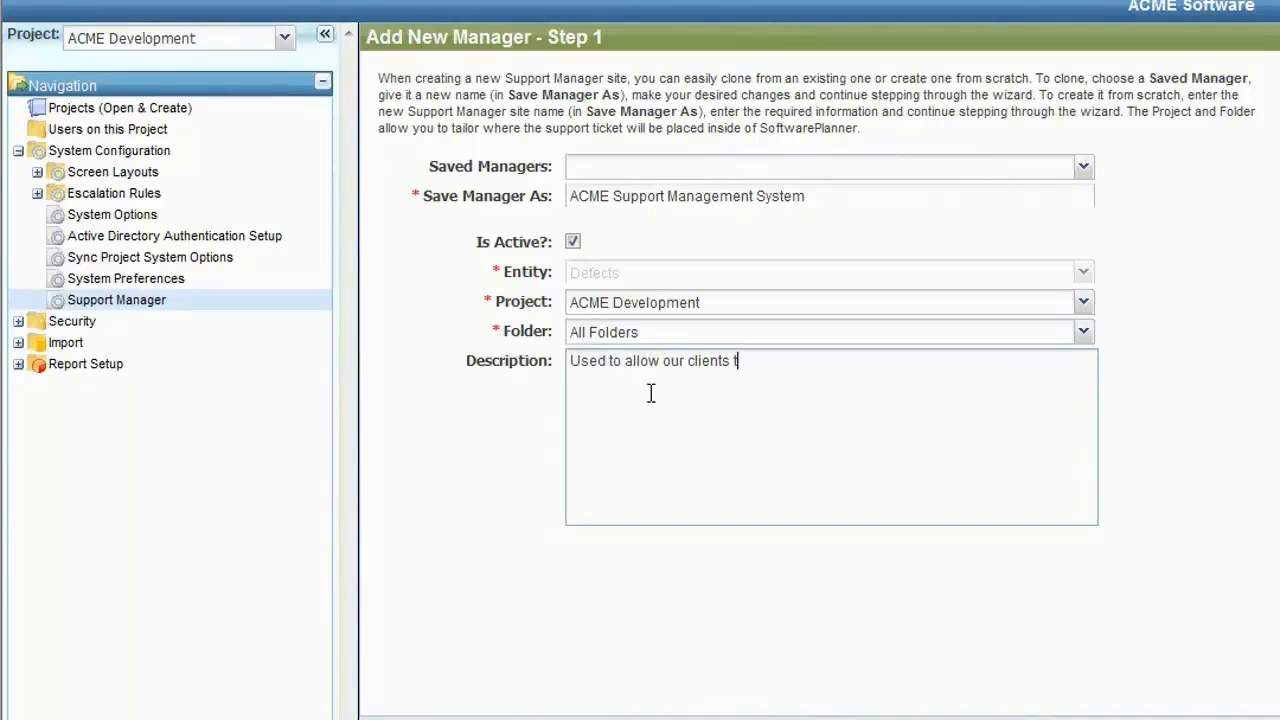
type("o enter tickets to ACME.")
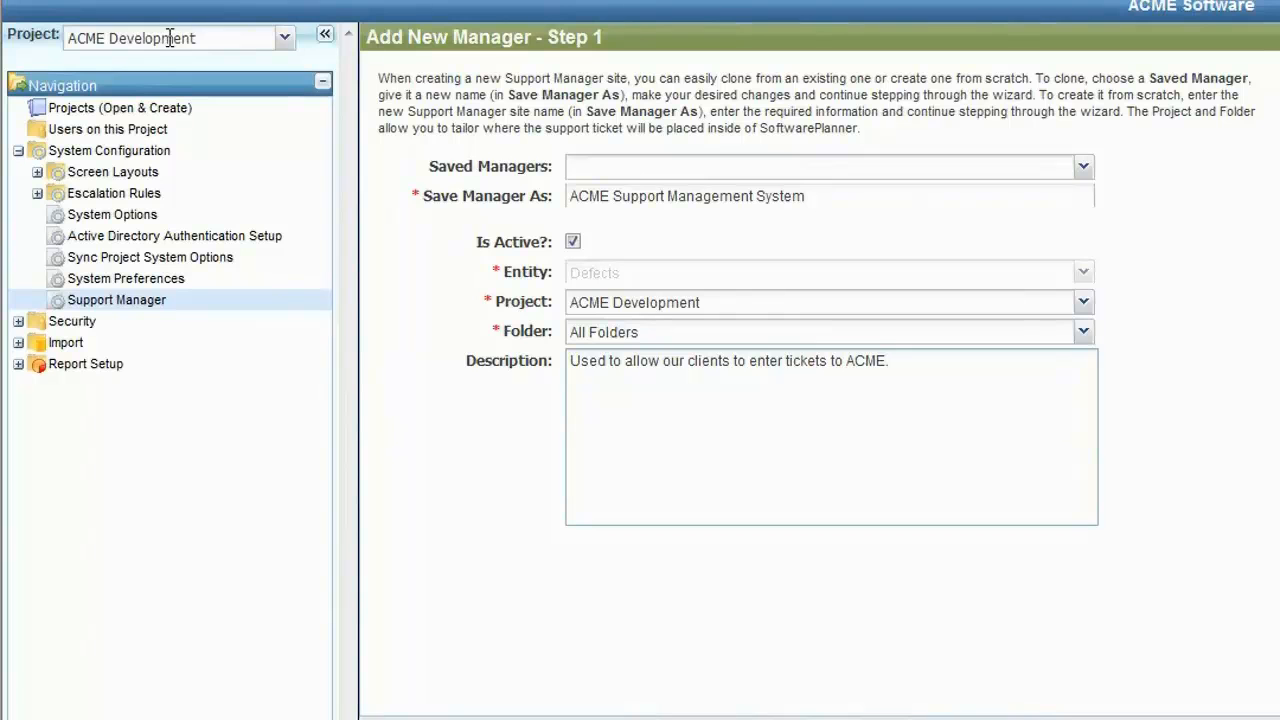
left_click(1084, 340)
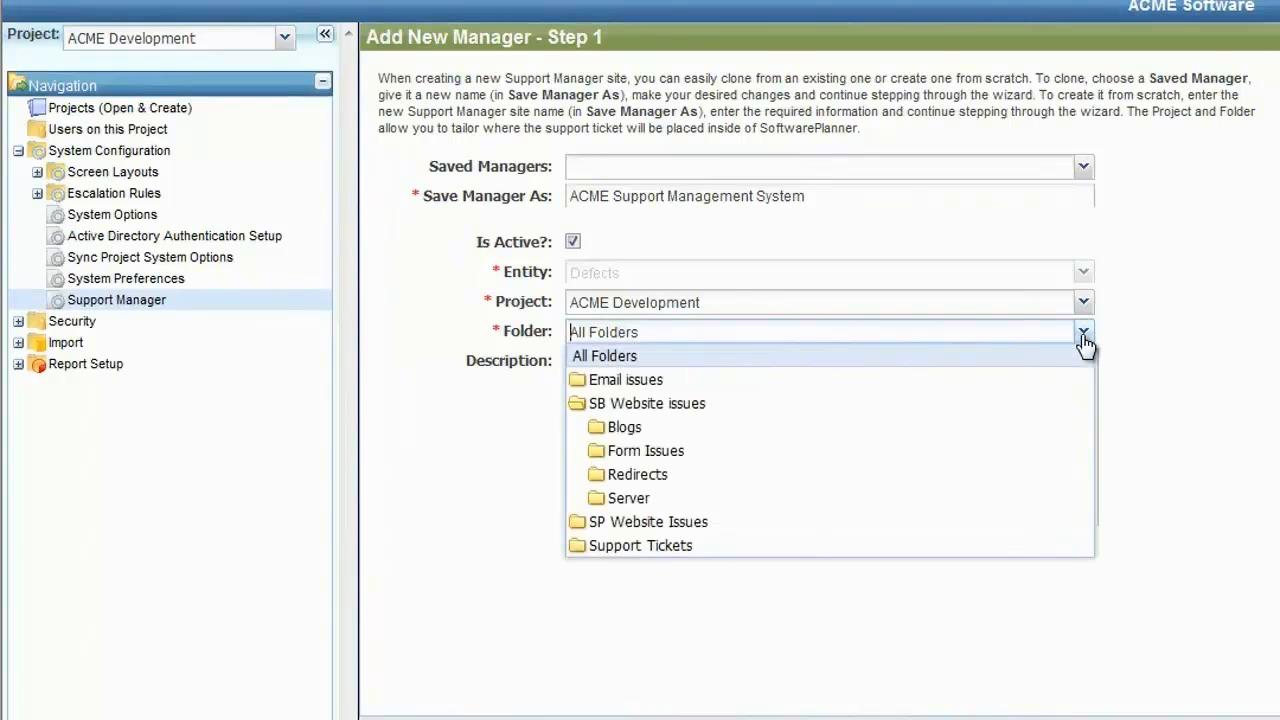
left_click(668, 552)
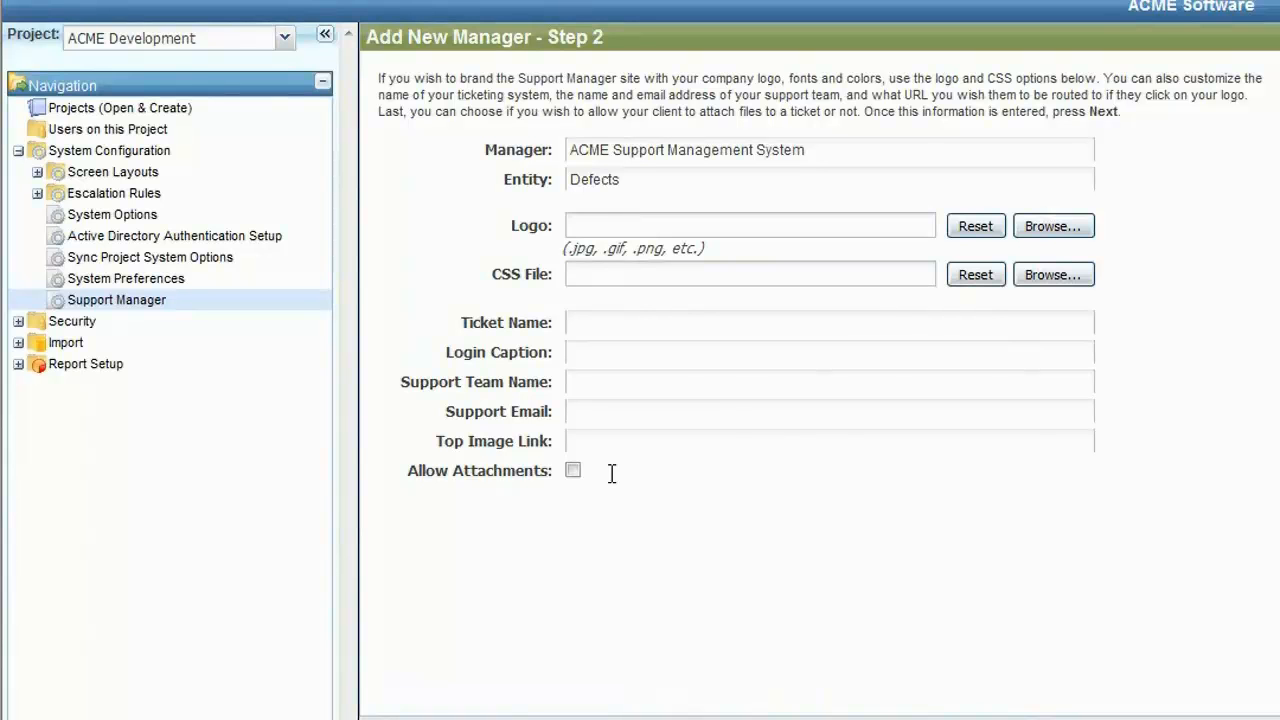
Step: Choose AcmeLogo.png as the site logo and set the ticket name to "Support Tickets"
left_click(1063, 230)
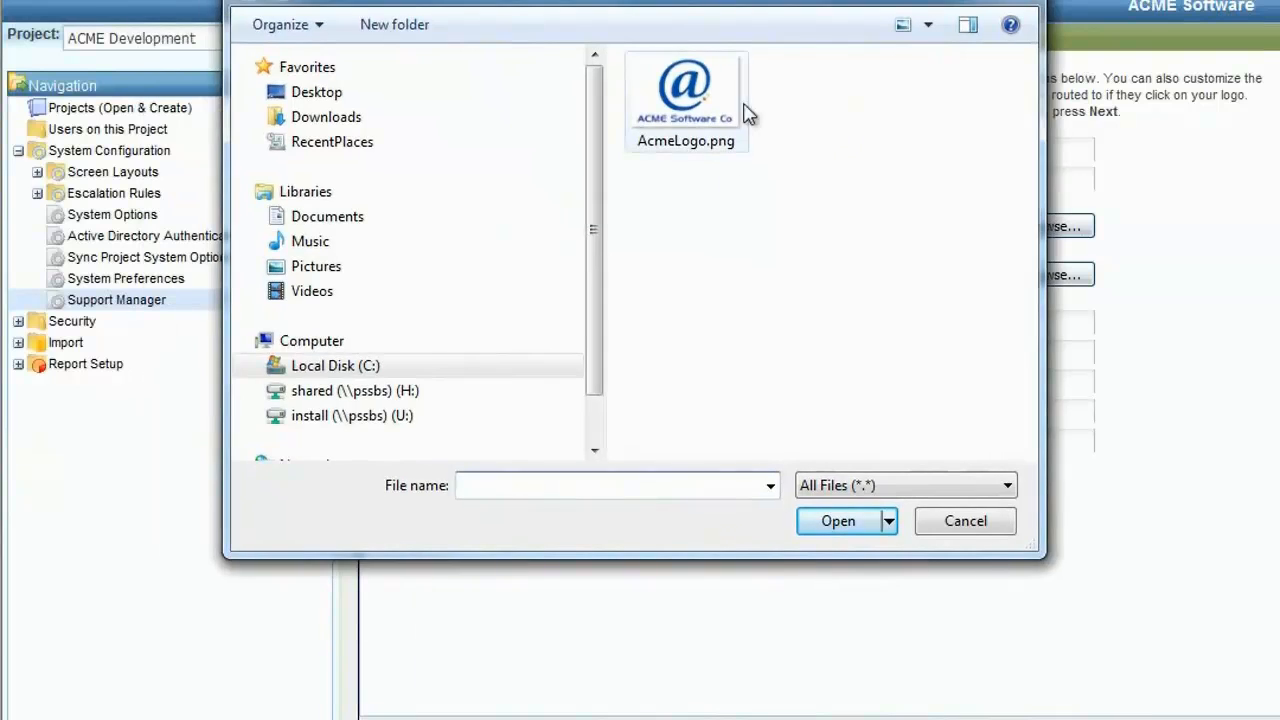
double_click(685, 95)
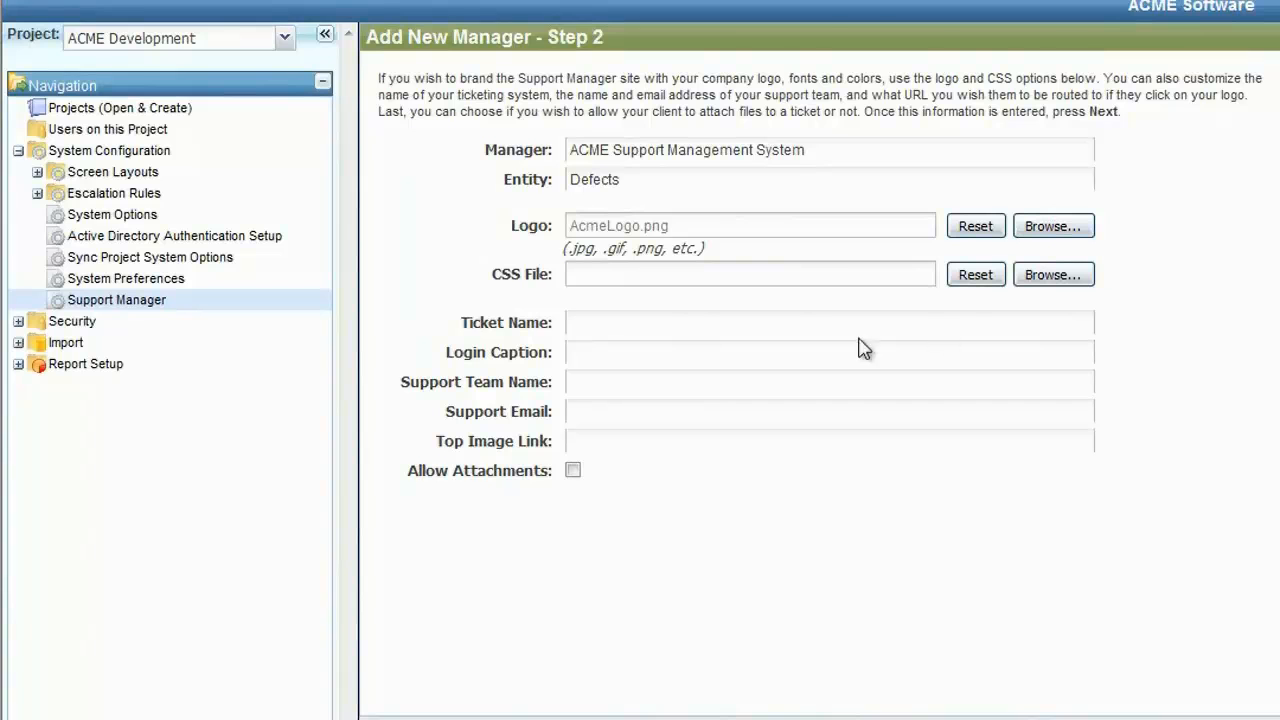
left_click(717, 328)
type("Support ")
type("Tickets")
Step: Try "Support Incidents" as the ticket name, and restore "Support Tickets"
key("shift+Left")
key("shift+Left")
key("shift+Left")
key("shift+Left")
key("shift+Left")
key("shift+Left")
key("shift+Left")
key("BackSpace")
type("Incidents")
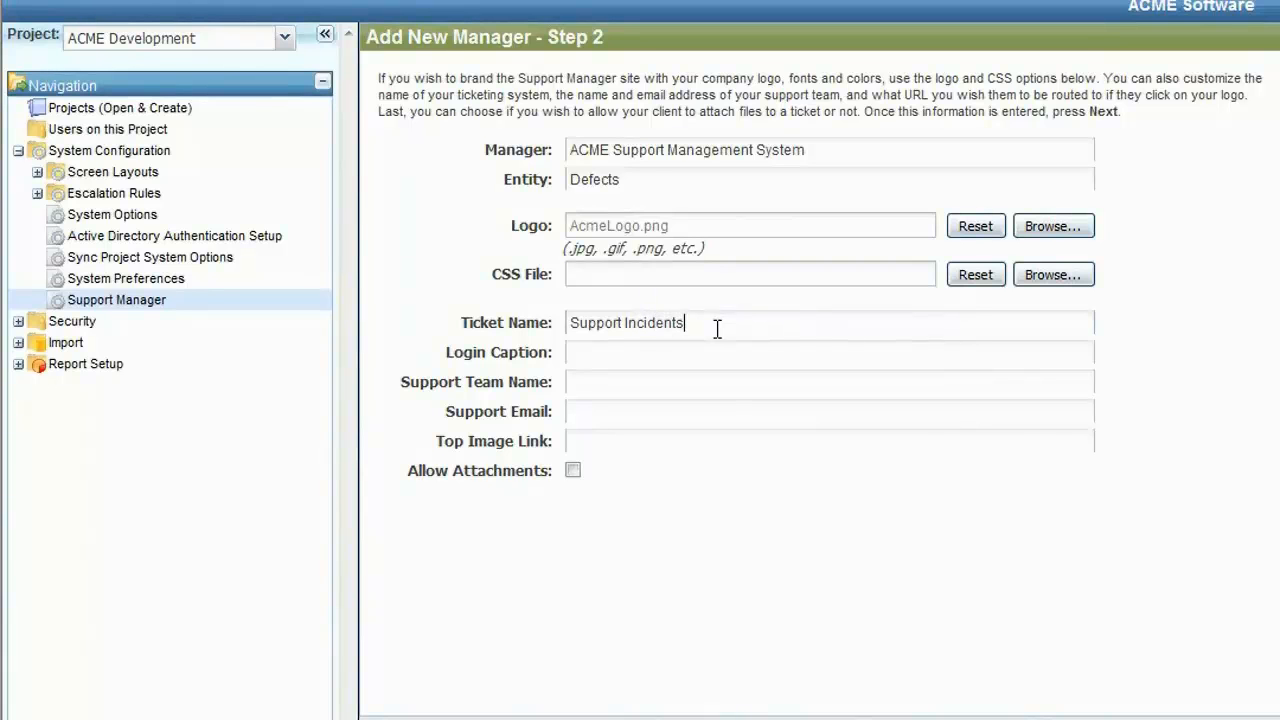
key("shift+Left")
key("shift+Left")
key("shift+Left")
key("shift+Left")
key("shift+Left")
key("shift+Left")
key("shift+Left")
key("shift+Left")
key("shift+Left")
type("Tickets")
Step: Set the login caption to "Welcome to the ACME Support Ticket System"
key("Tab")
type("Welcome to ")
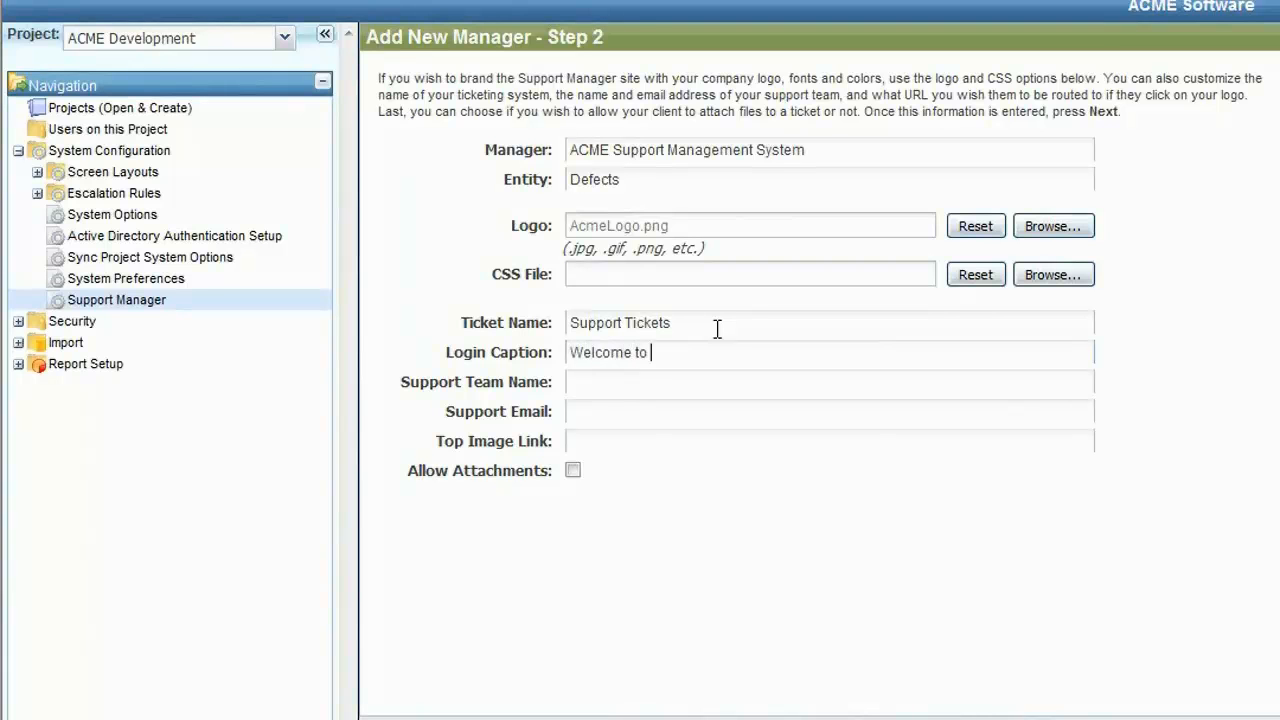
type("the ACME Support Ticket System")
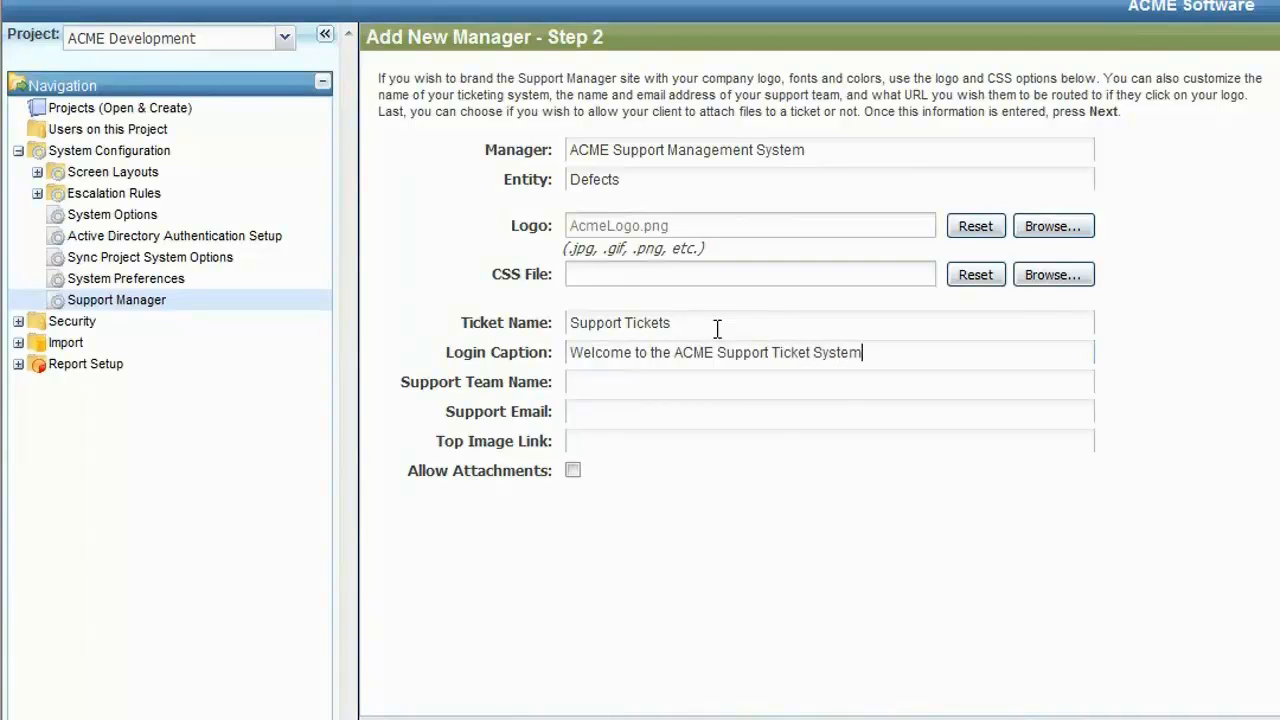
Step: Set the support team name to "ACME Support Team" and fill in the support team's e-mail address
left_click(661, 381)
type("ACME Support Team")
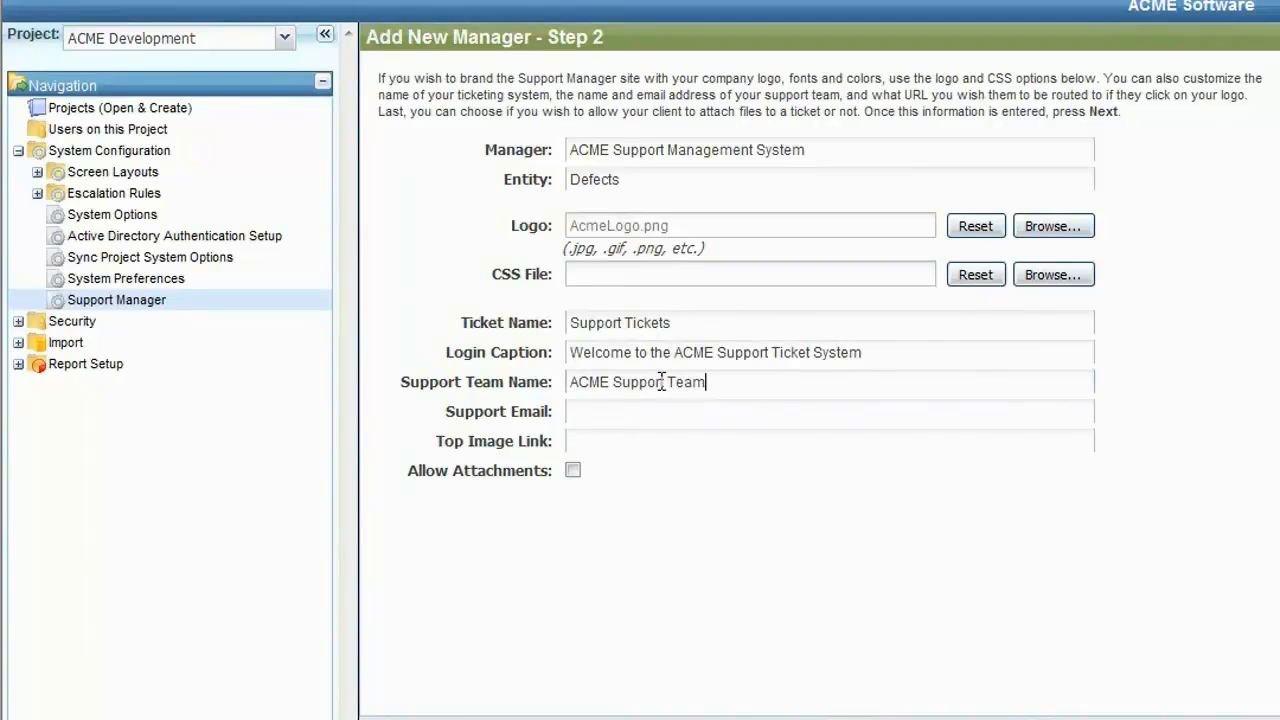
left_click_drag(609, 382, 567, 385)
left_click(618, 413)
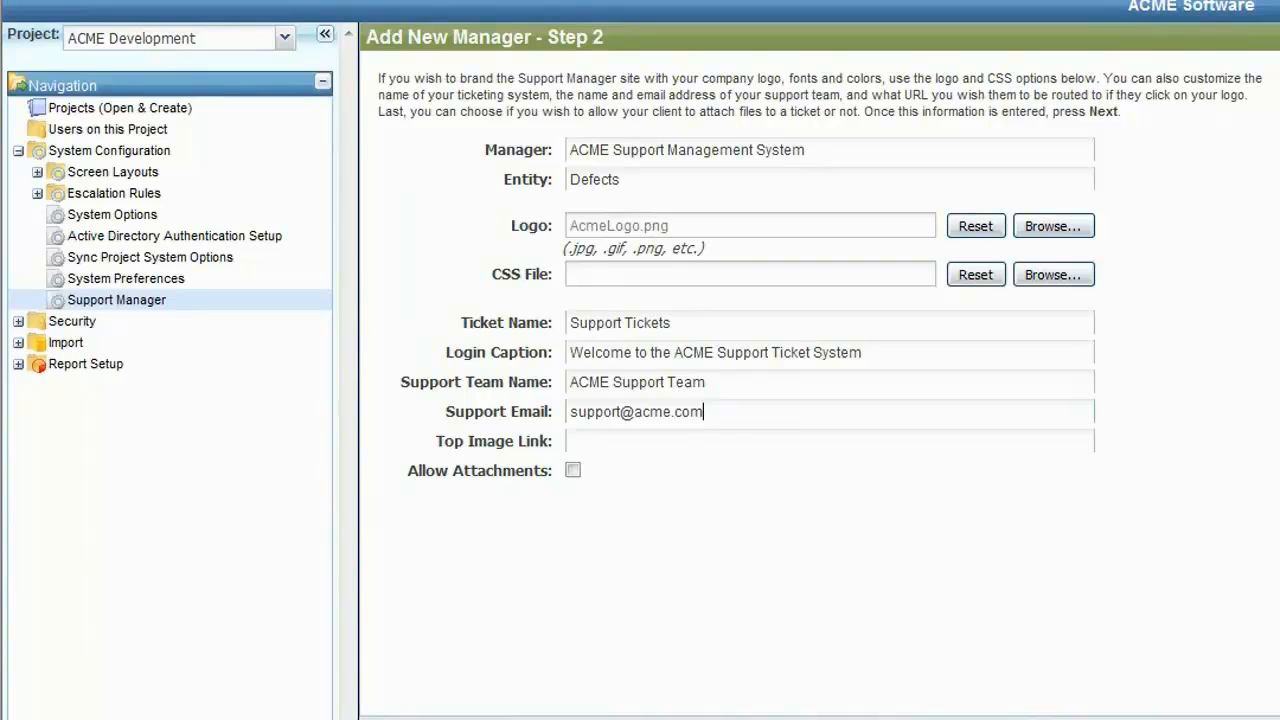
left_click(586, 442)
type("http://www.acme.com")
key("BackSpace")
key("BackSpace")
type("me.com")
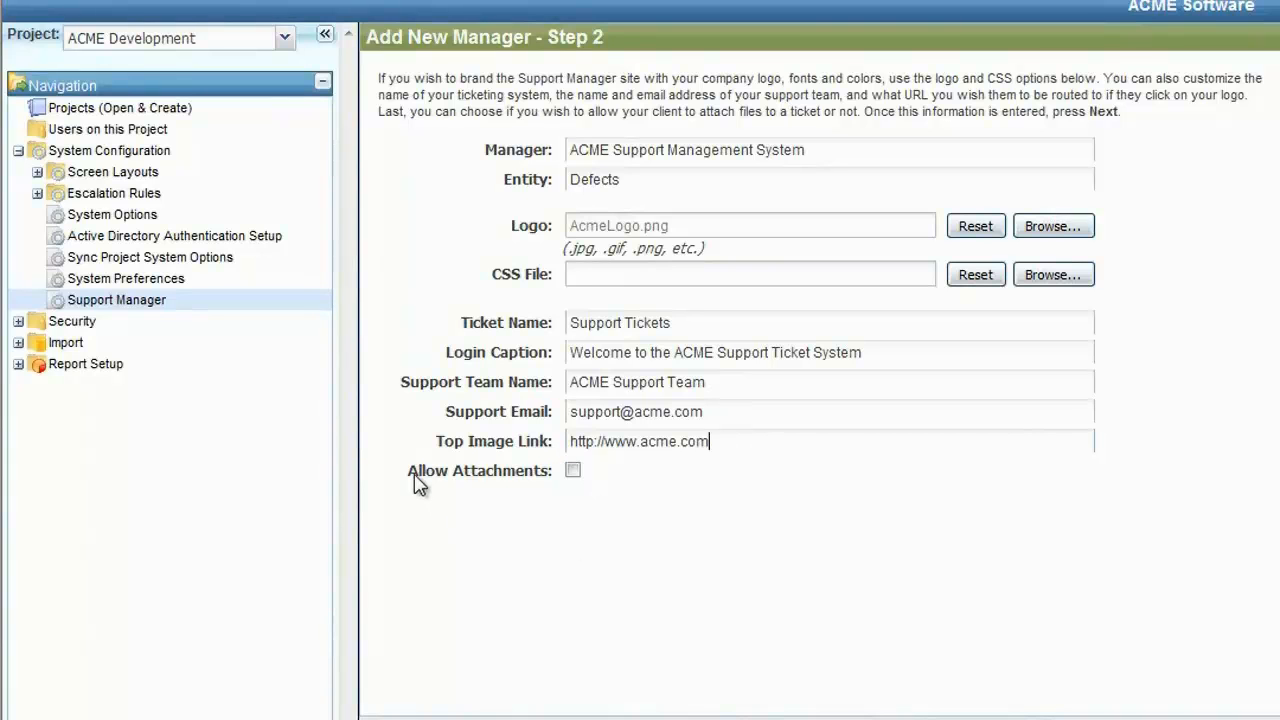
left_click(571, 471)
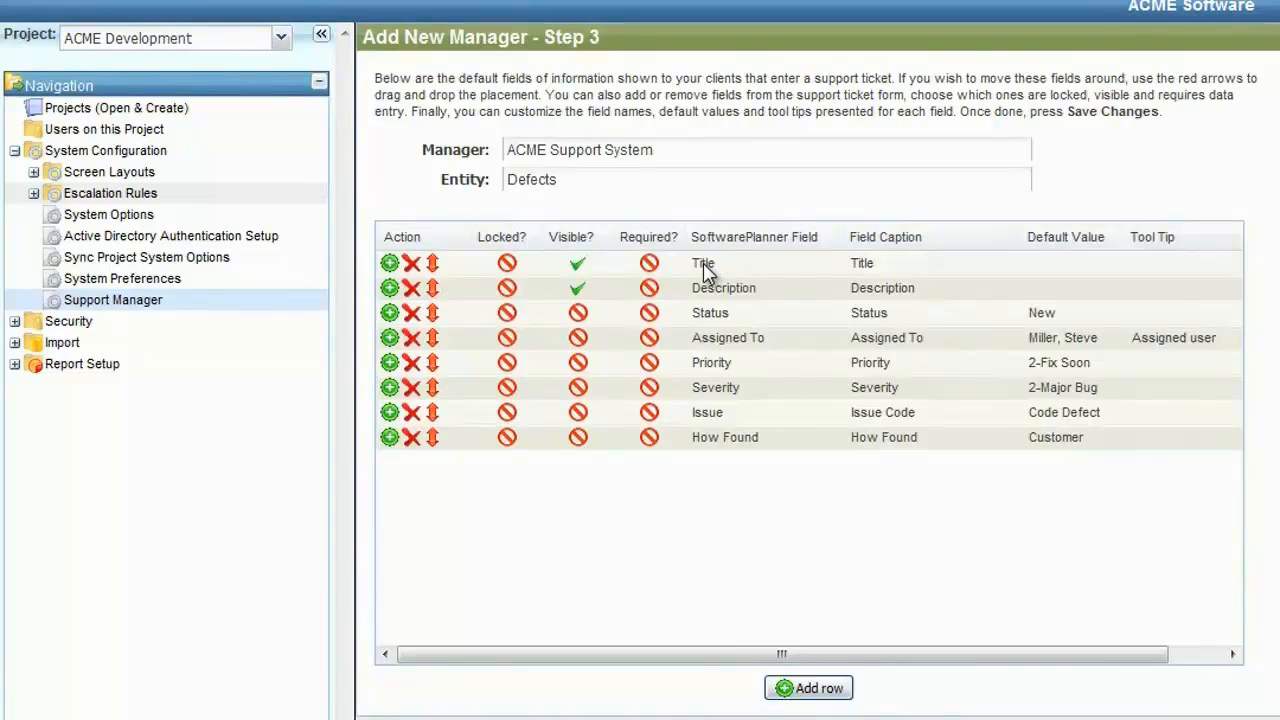
Step: Make the Title field required and change its caption to "Short Description"
left_click(649, 263)
left_click(858, 265)
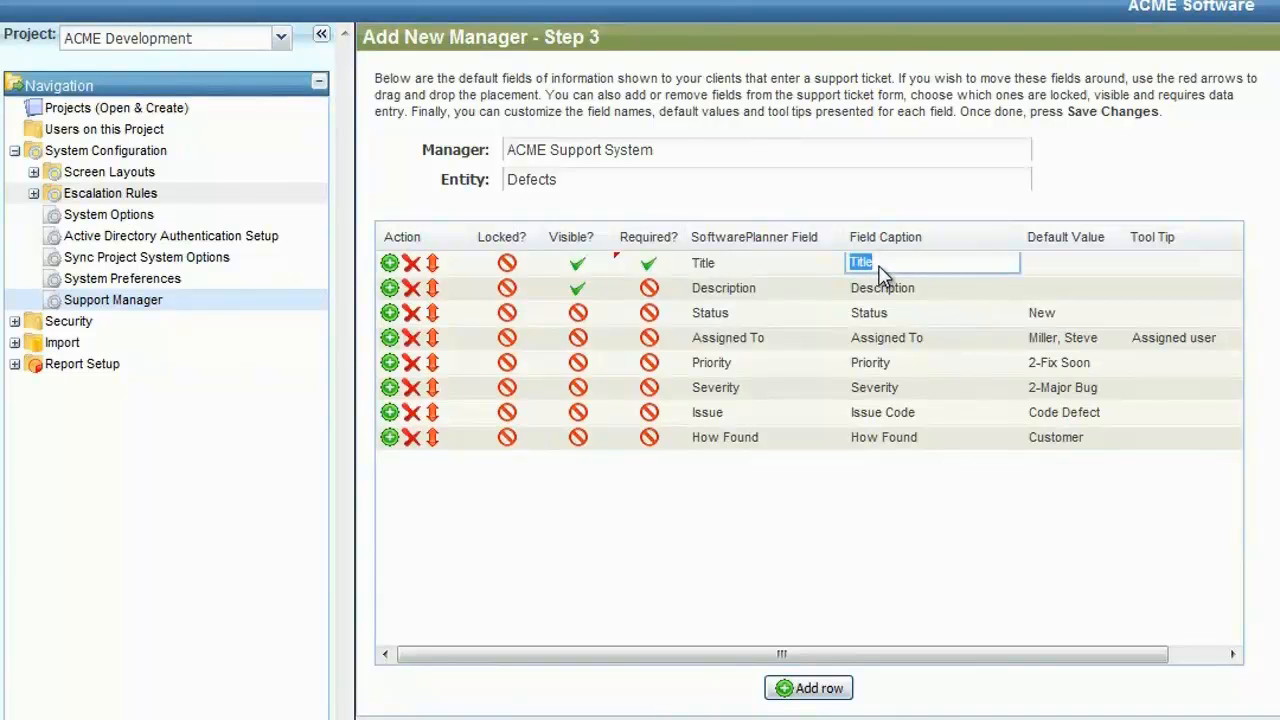
type("Short Description")
Step: Enter "Enter a short description of the issue you are experiencing." as the Title field's tool tip
left_click(1180, 270)
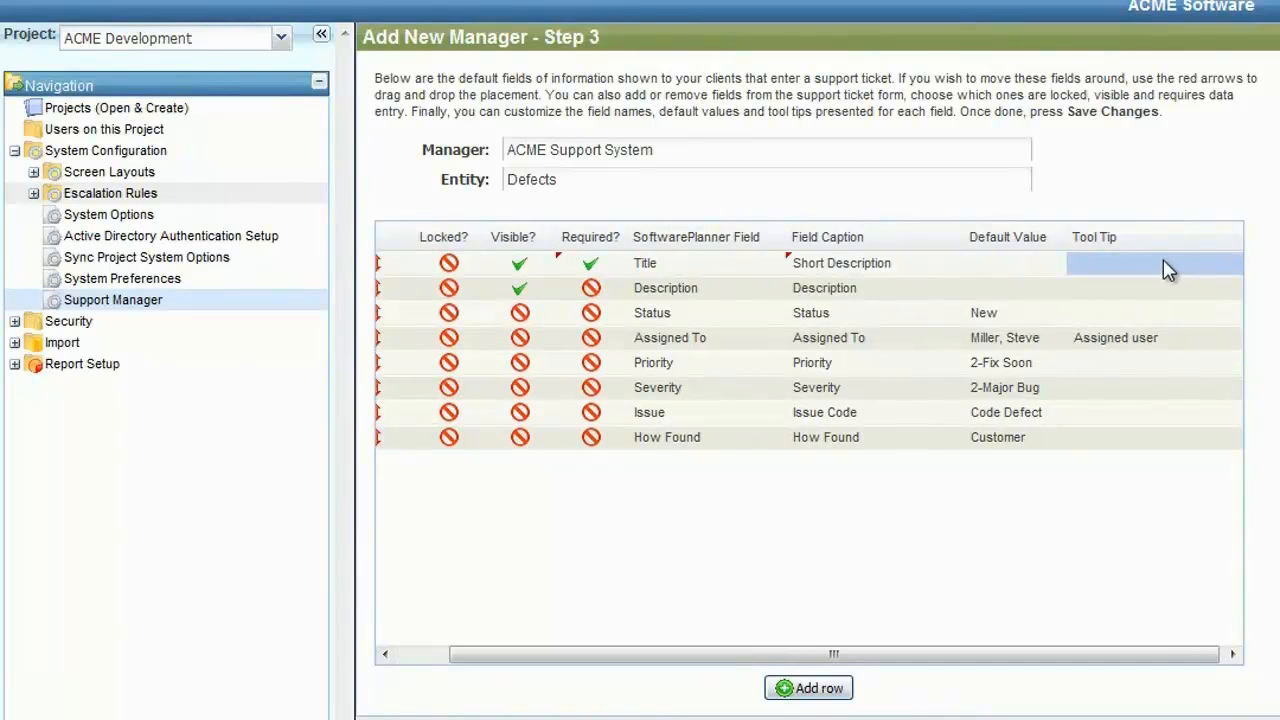
left_click(1165, 262)
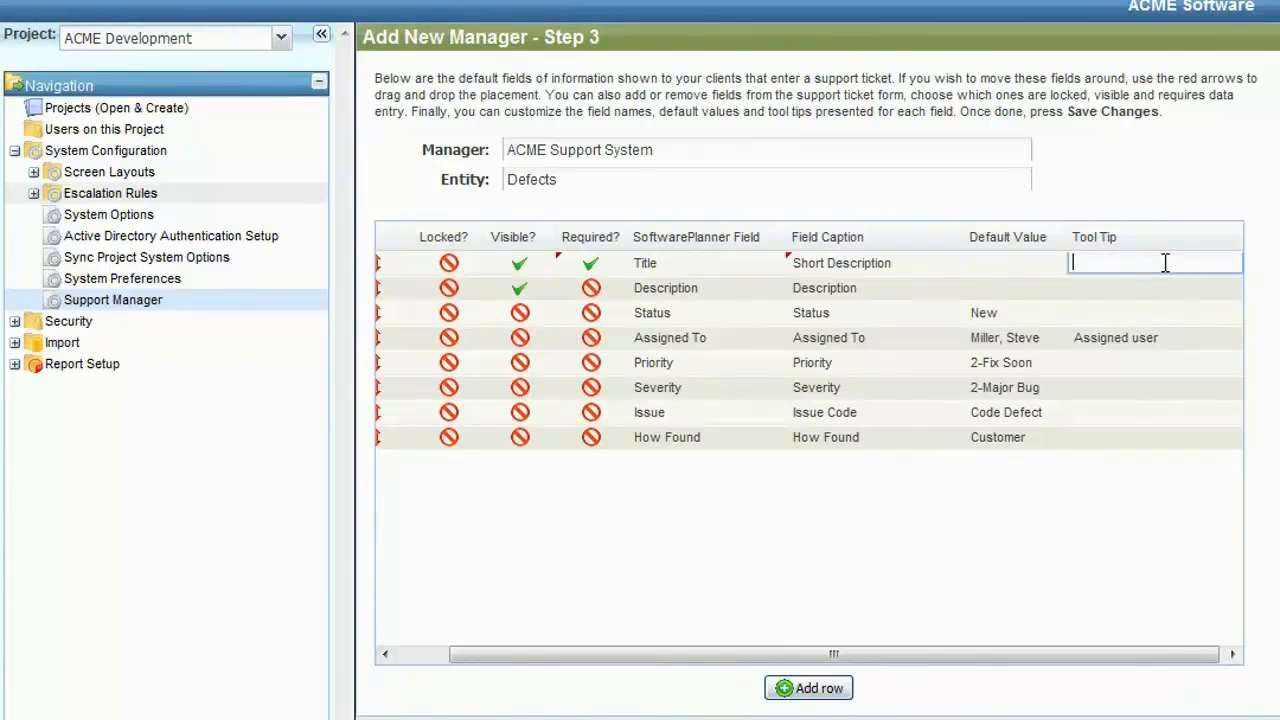
type("Enter a short description of hte")
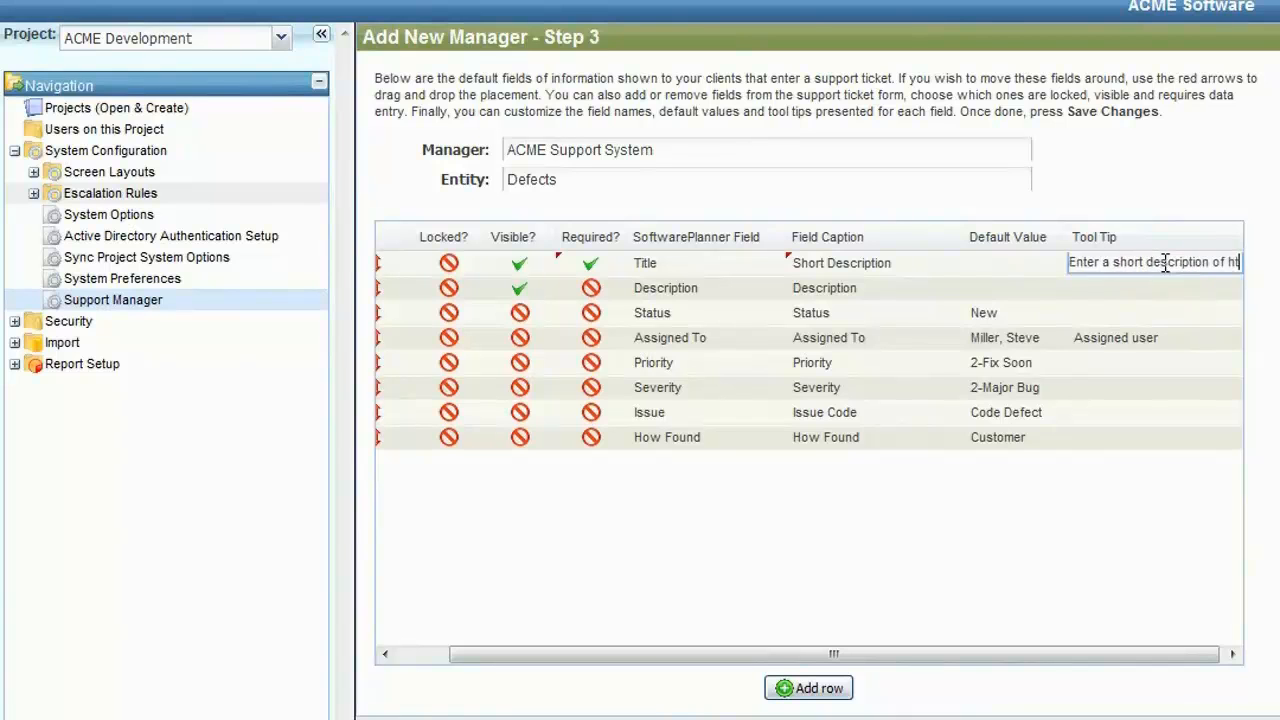
key("BackSpace")
key("BackSpace")
key("BackSpace")
key("BackSpace")
type("the isu")
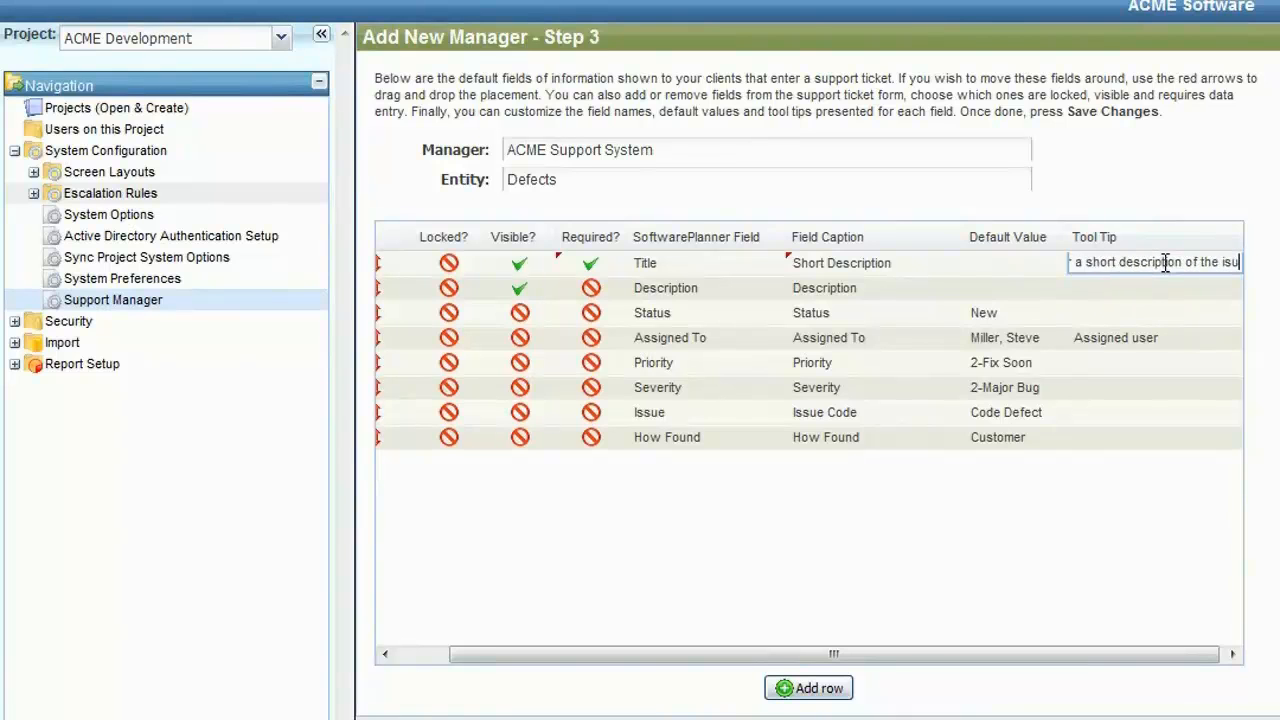
key("BackSpace")
type("sue you a")
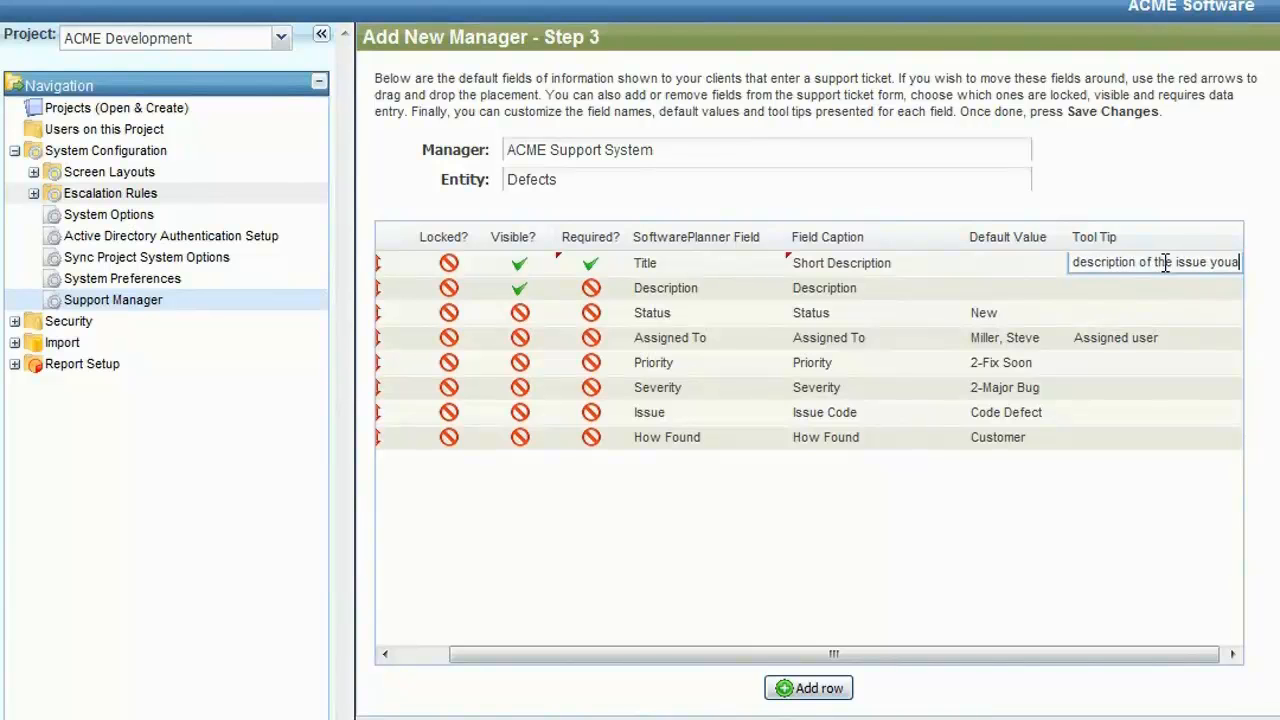
type("re experien")
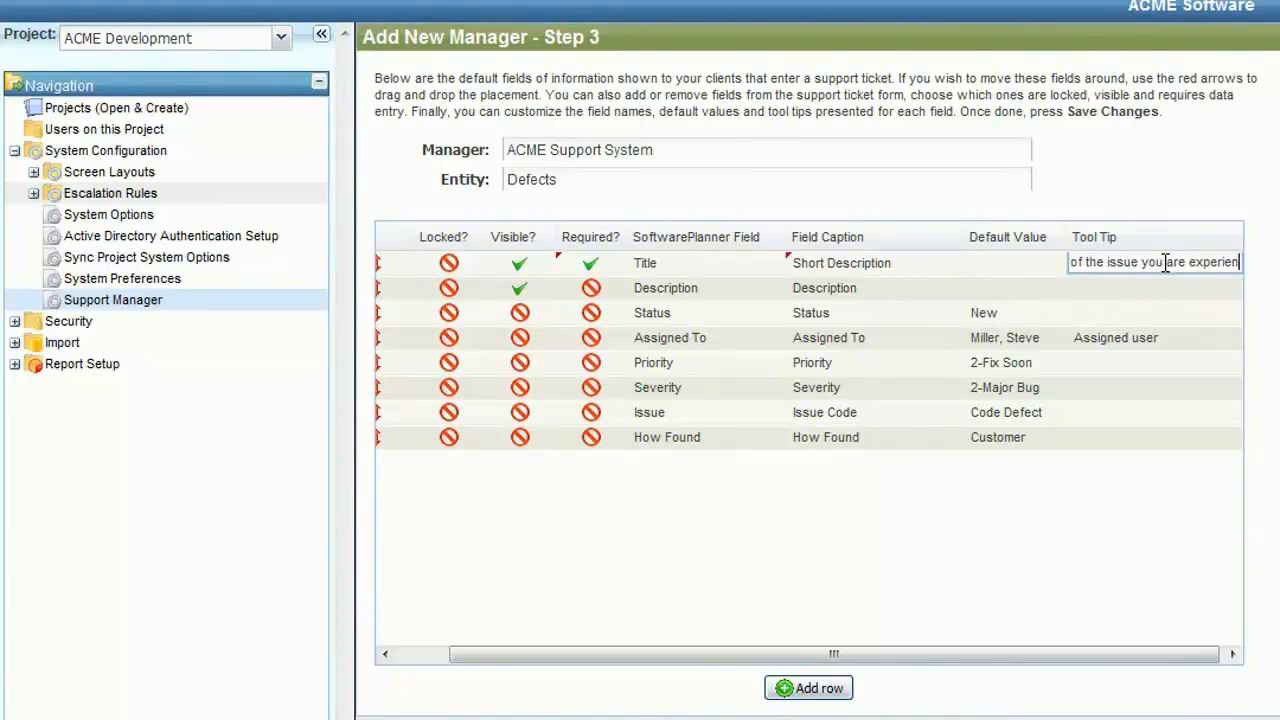
type("cing.")
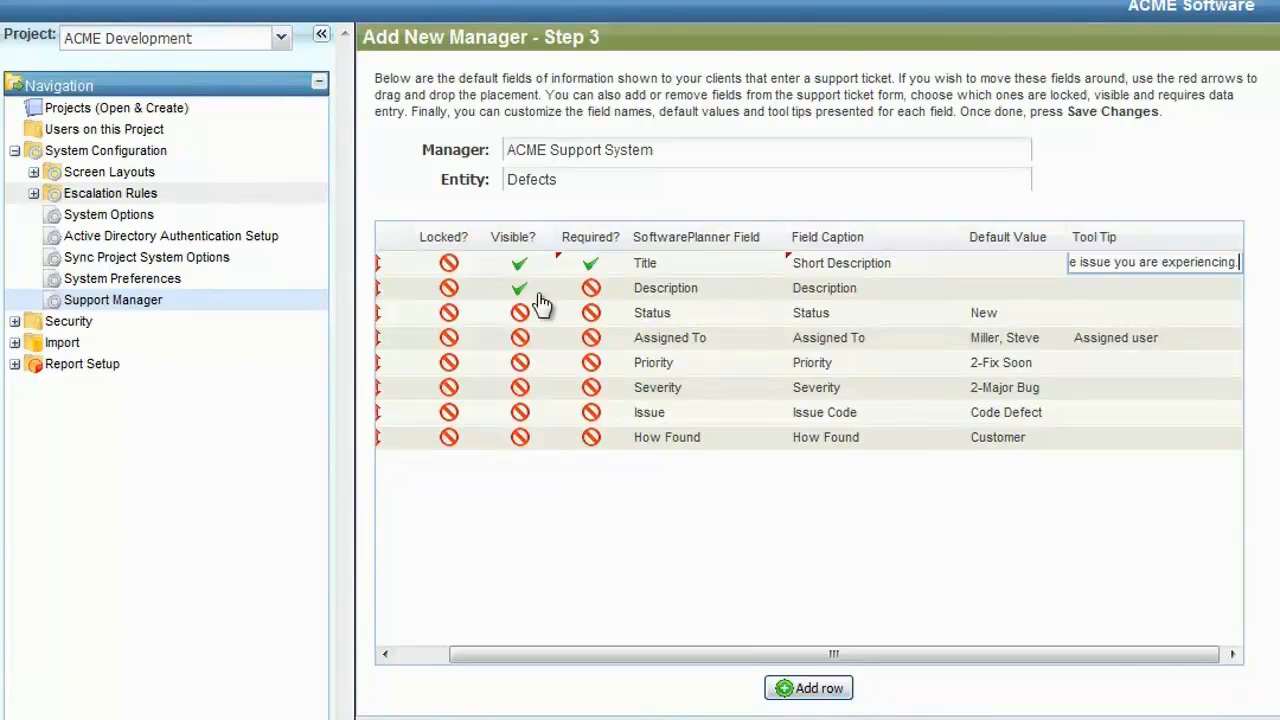
Step: Make the Description field required and give it the tool tip "Enter all the details of your issue."
left_click(590, 289)
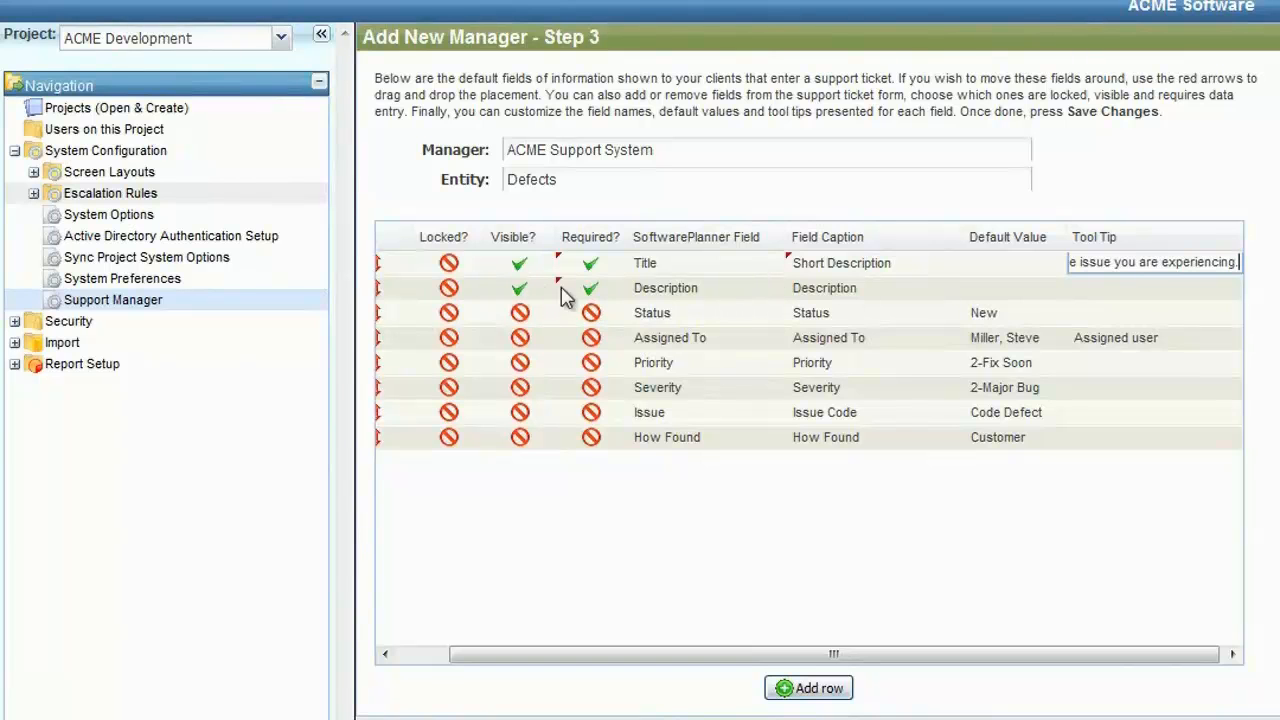
left_click(1121, 288)
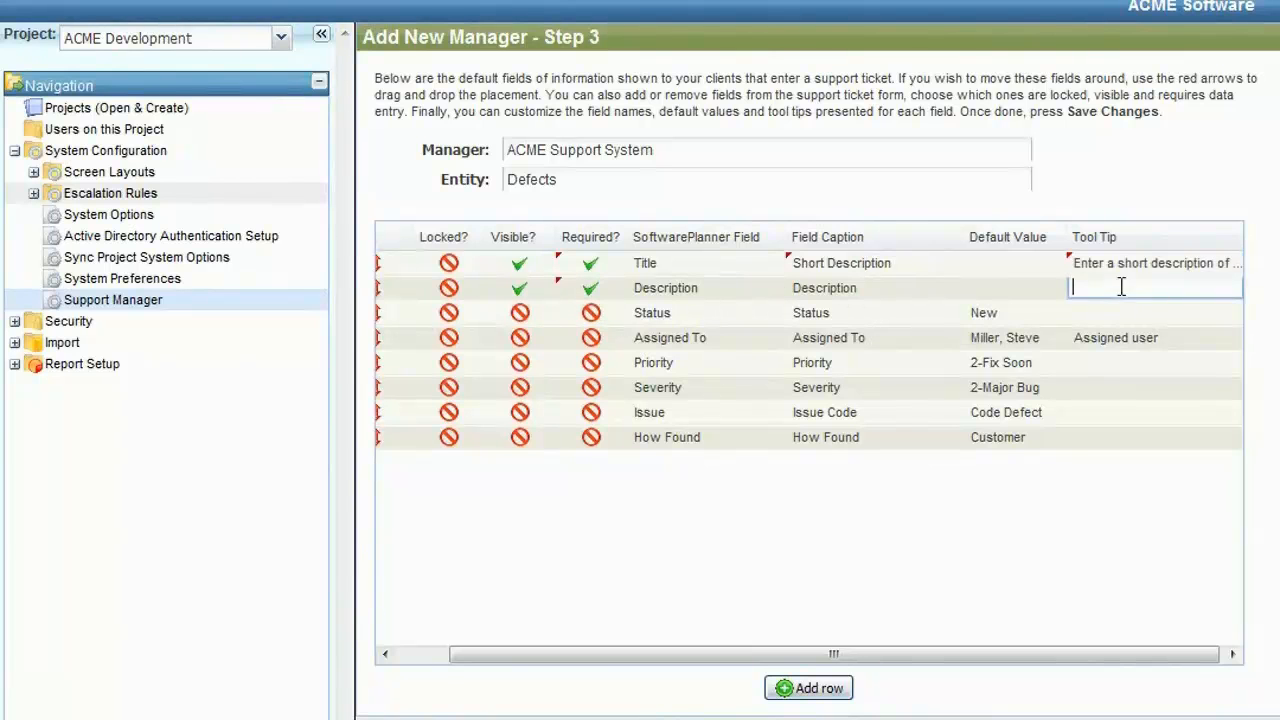
type("Enter a ll the details of")
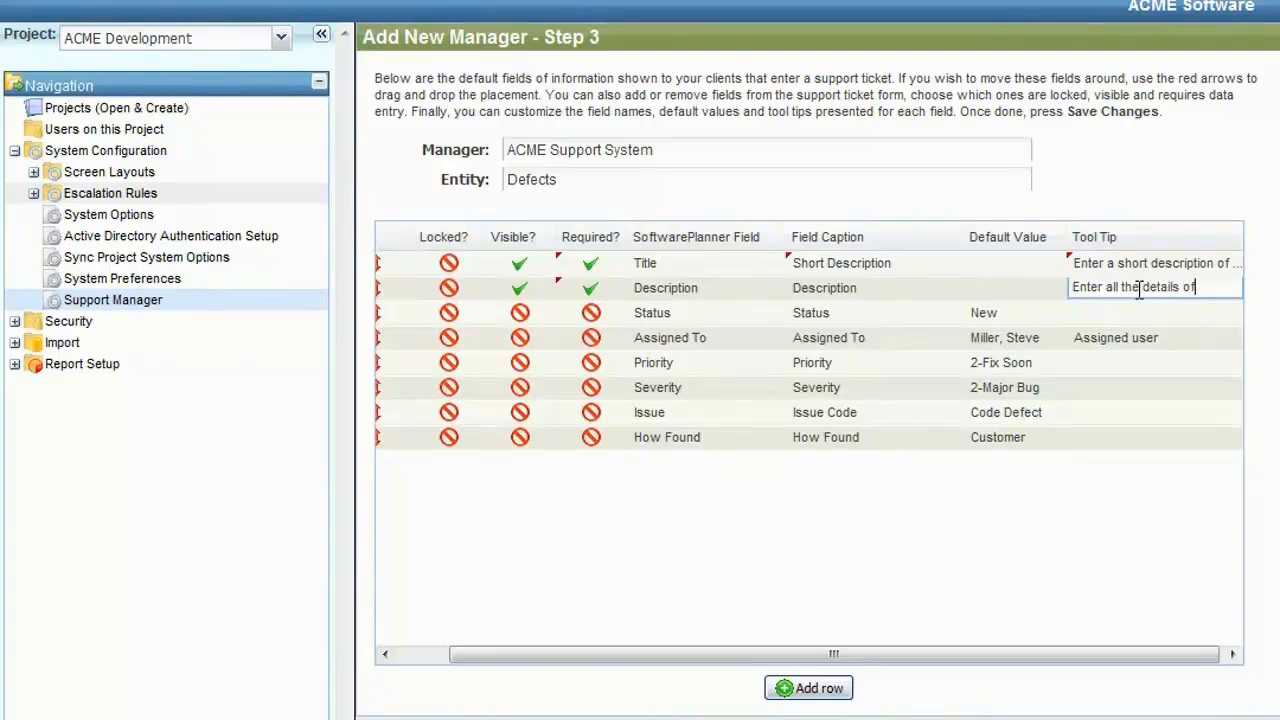
type(" your issue.")
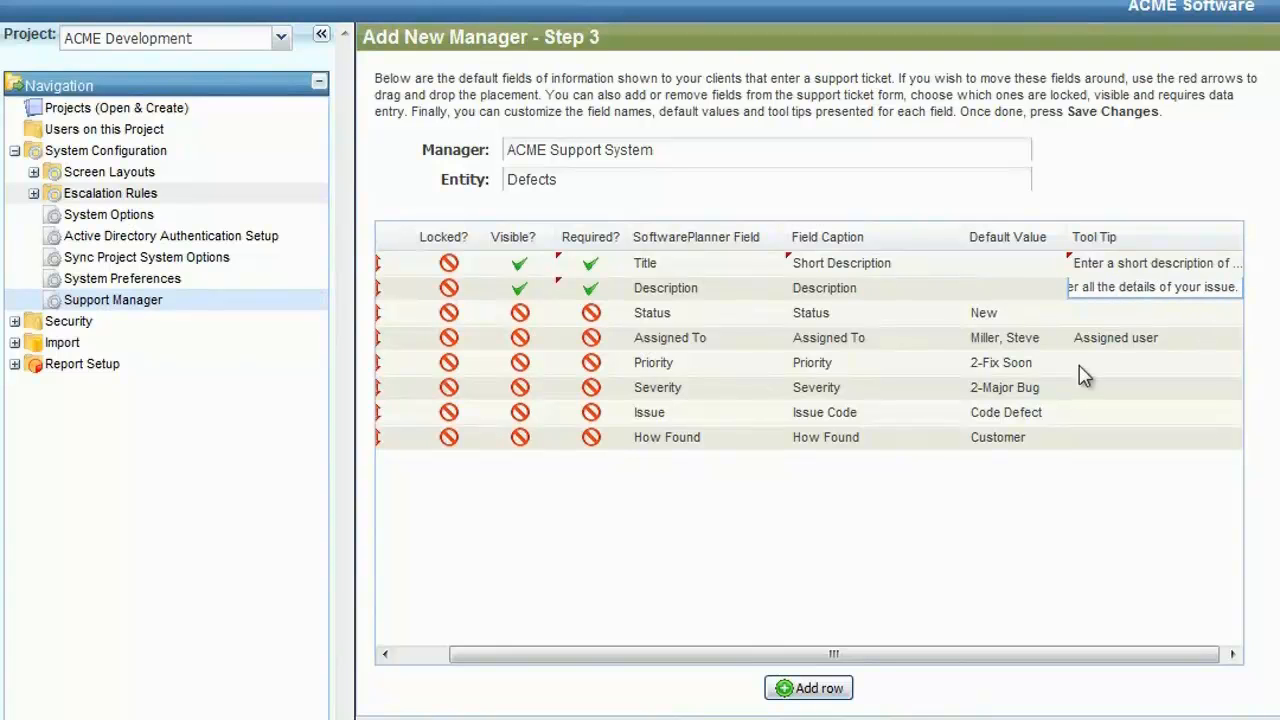
Step: Commit the Description field's tool tip and choose New as the Status field's default value
key("Return")
left_click_drag(870, 655, 611, 611)
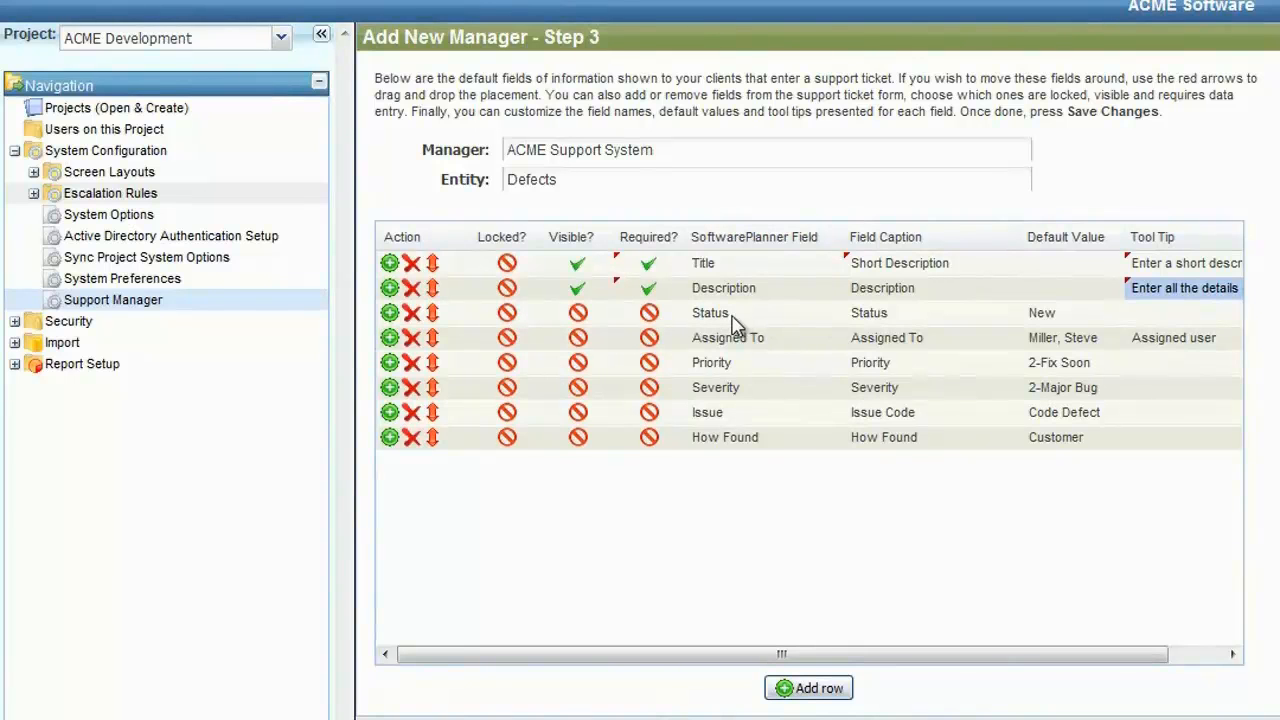
left_click(1080, 316)
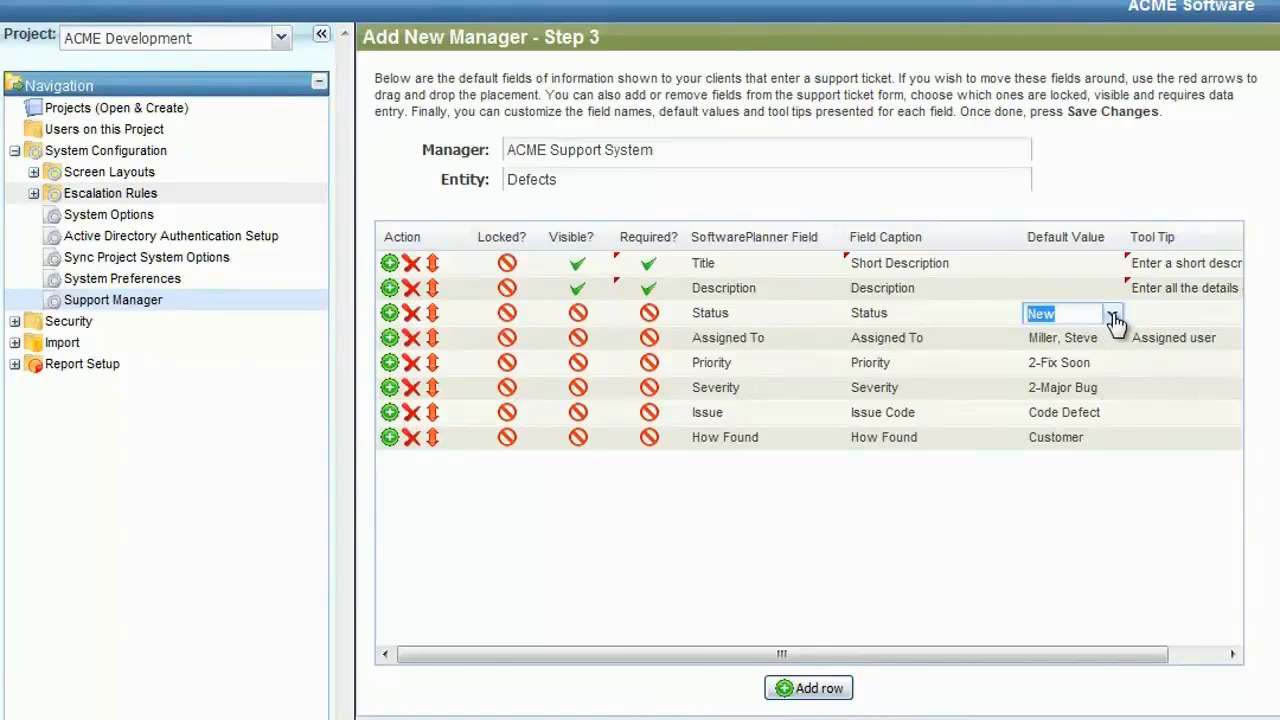
left_click(1111, 314)
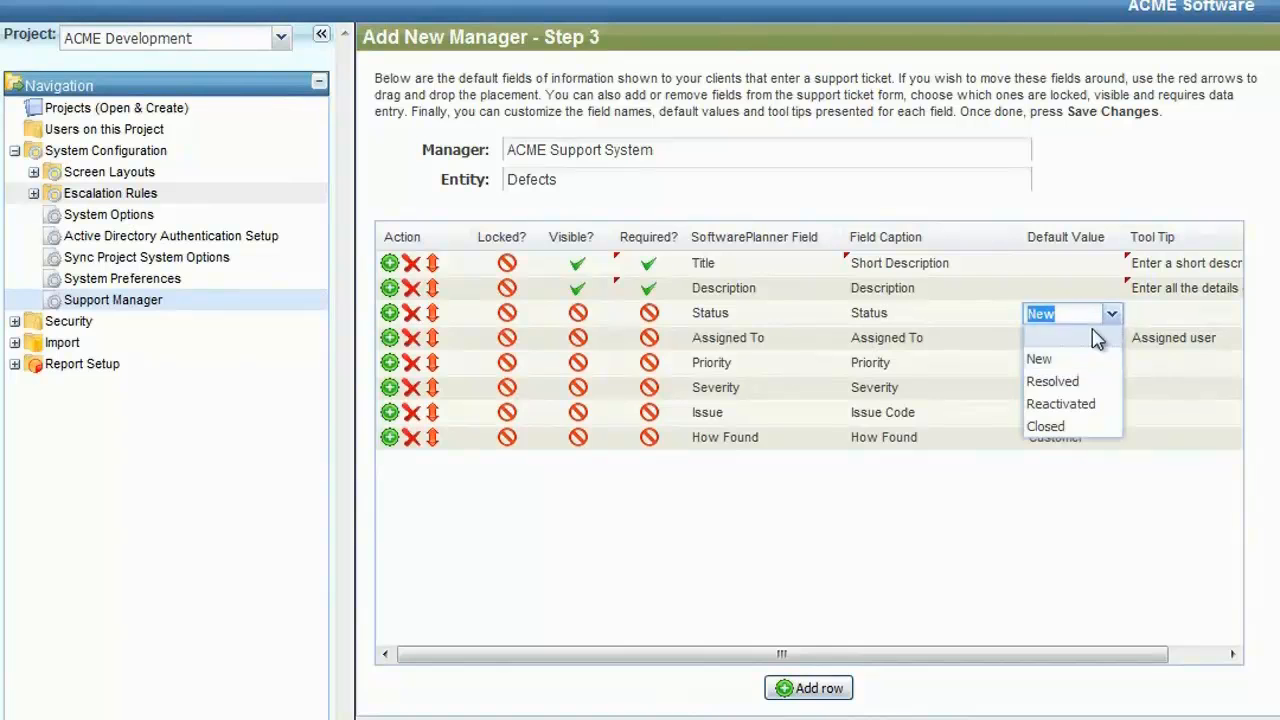
left_click(1040, 362)
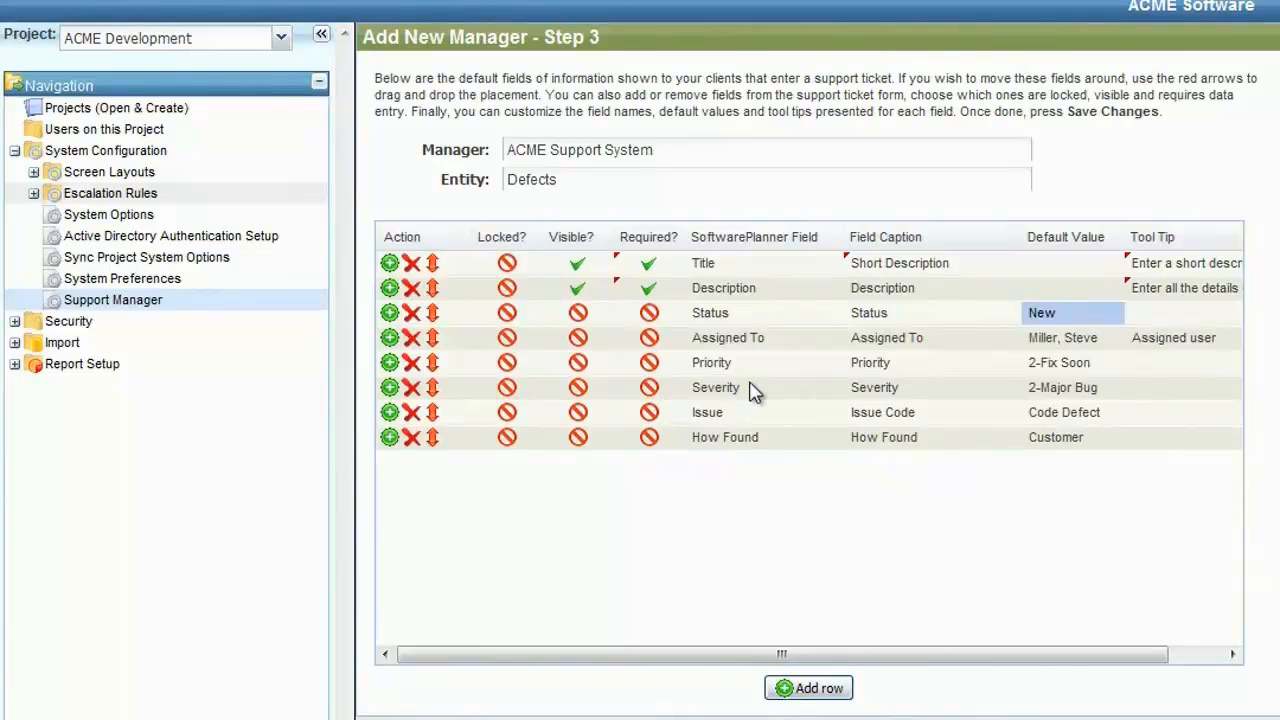
Step: Move the Title field below Assigned To and back to the first row, and save the manager's changes
left_click_drag(432, 263, 441, 345)
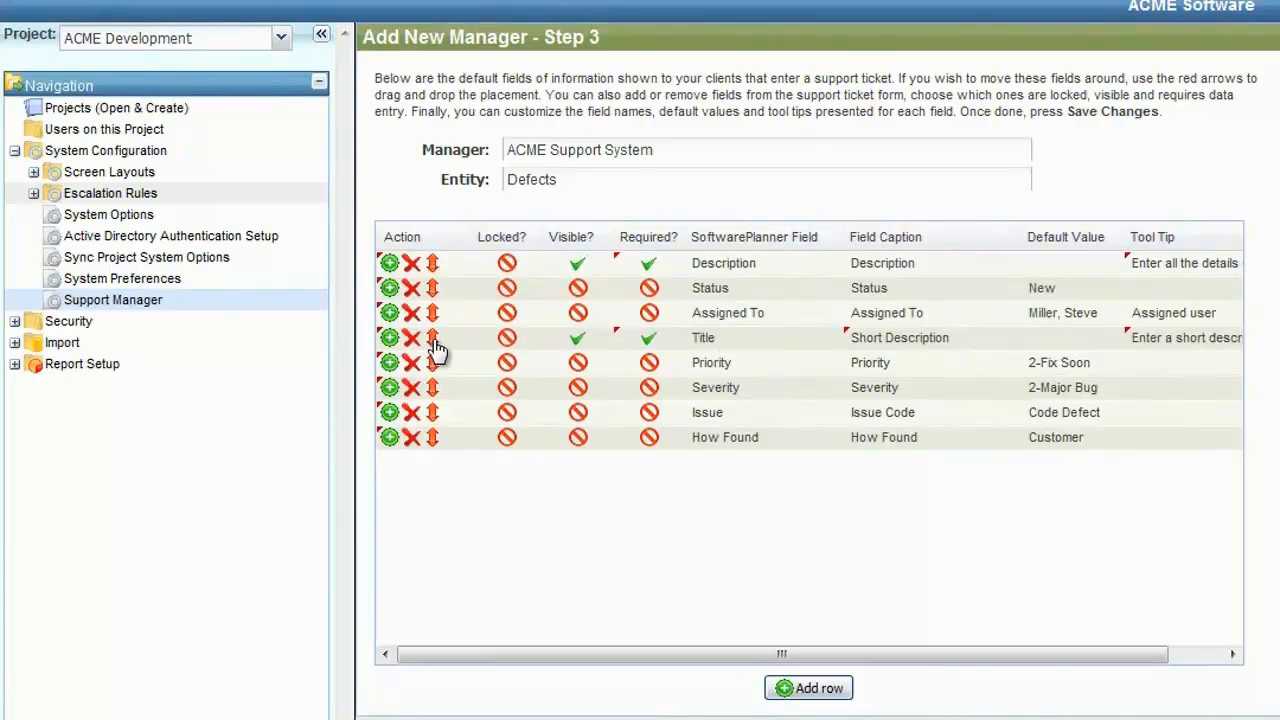
left_click_drag(432, 347, 450, 302)
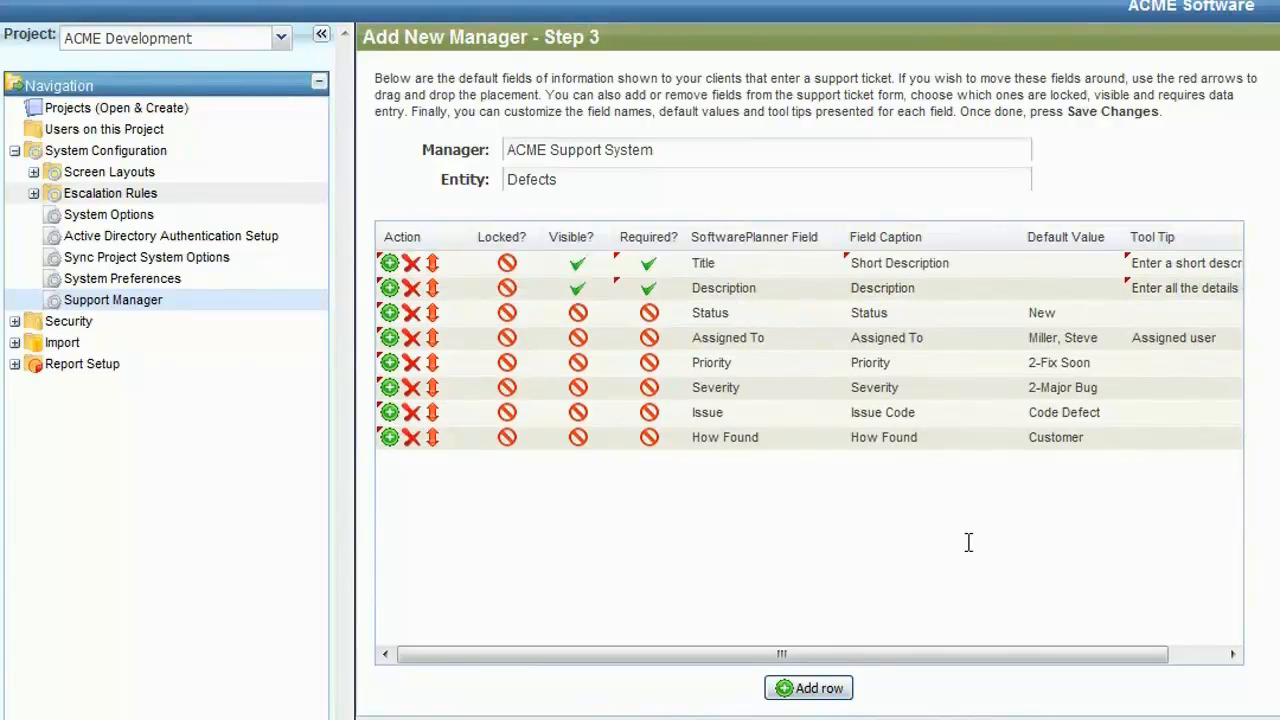
left_click(905, 716)
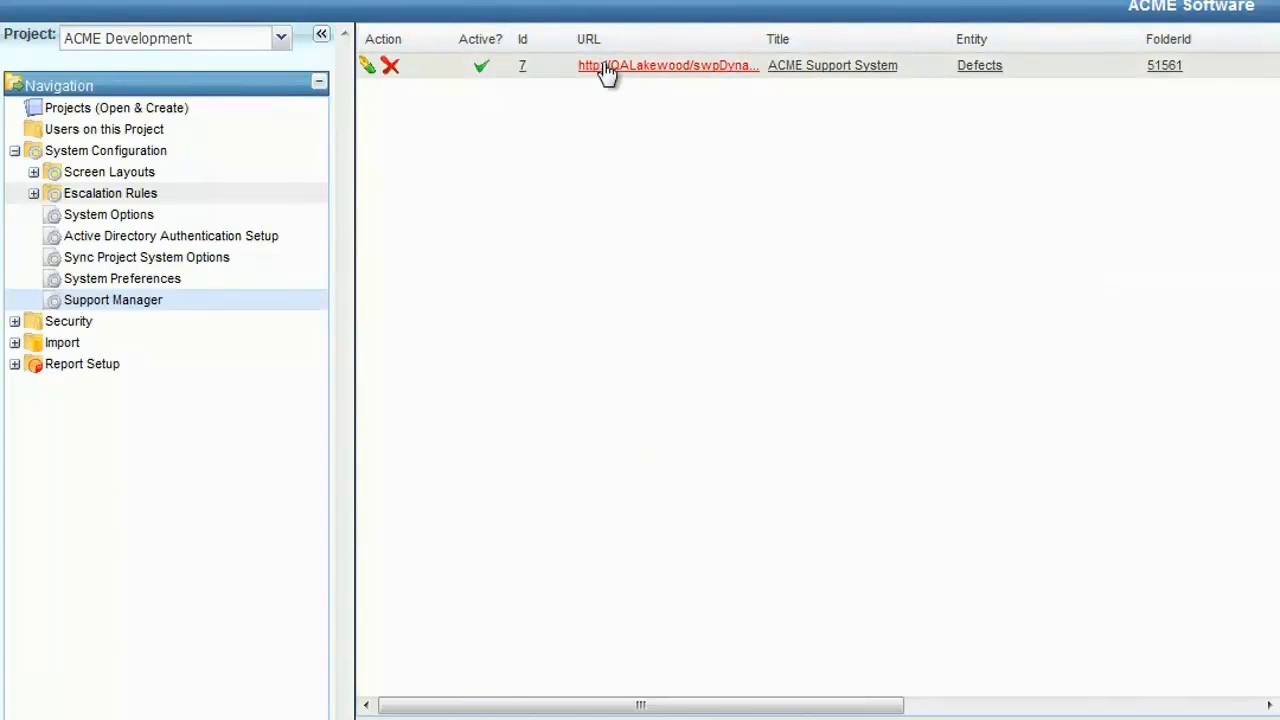
Step: Widen the URL column to show the manager's full link and open the support site to check its login caption
left_click_drag(760, 38, 1264, 90)
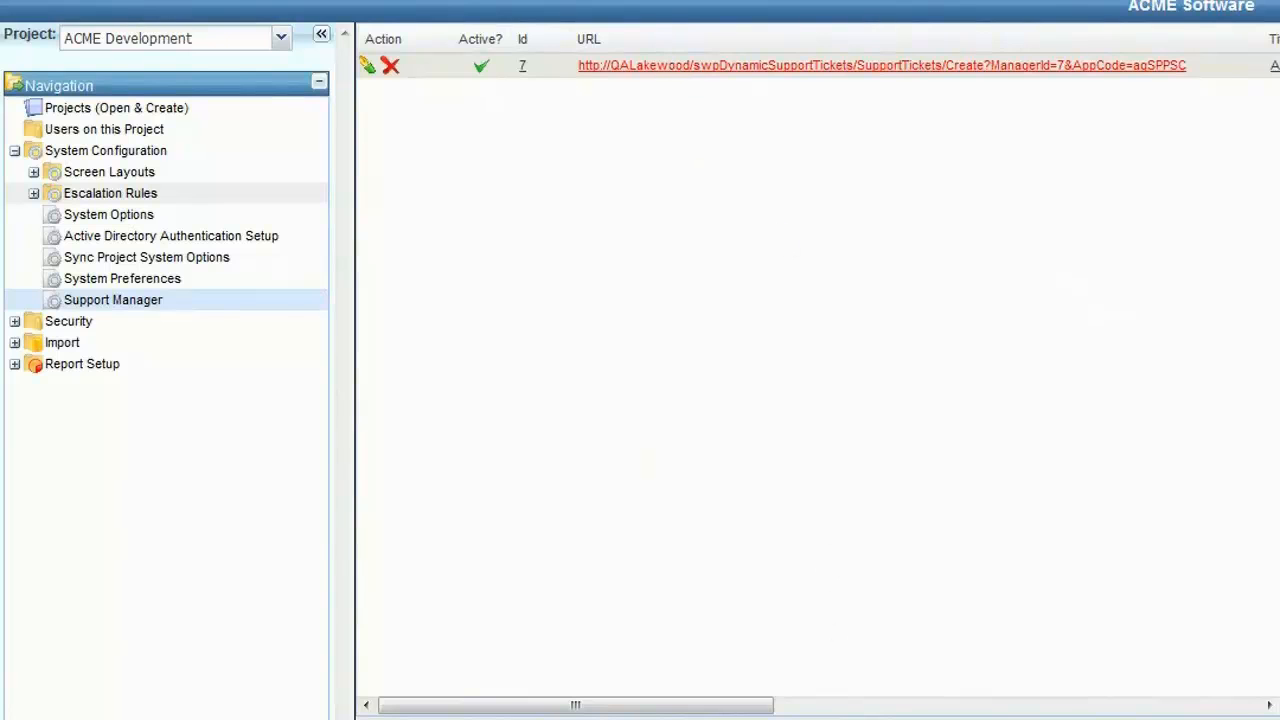
left_click(868, 719)
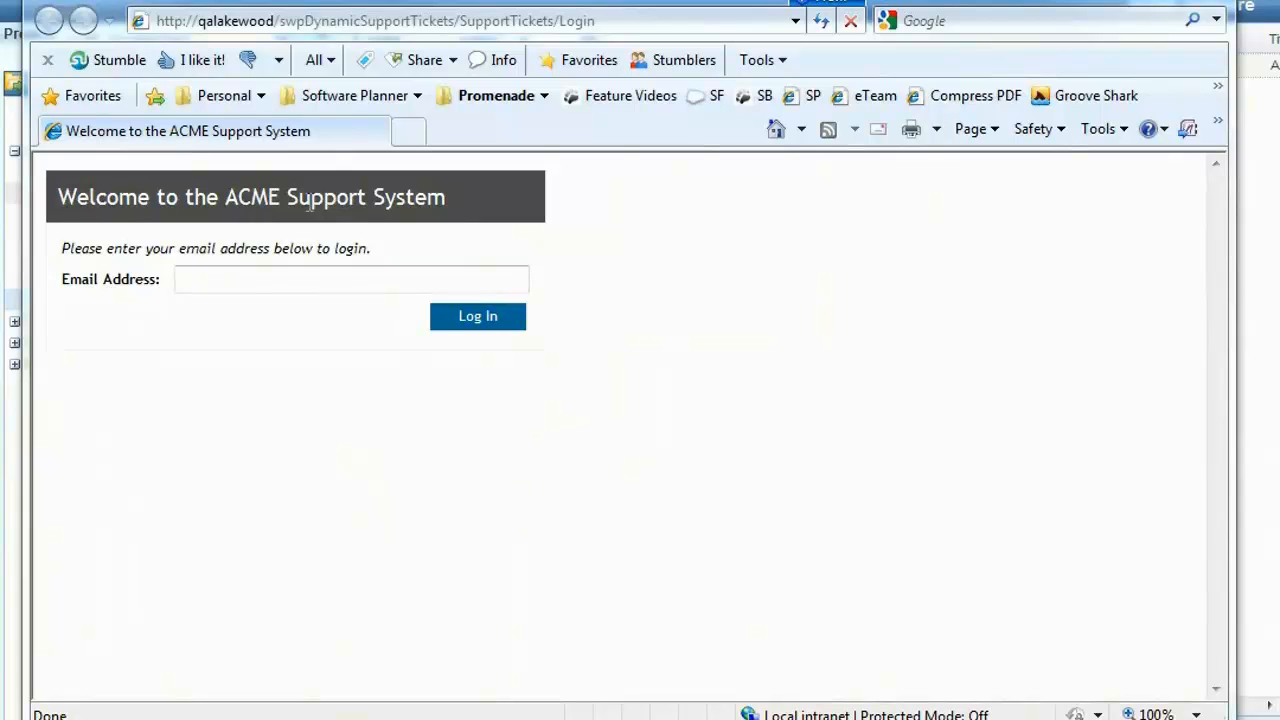
left_click_drag(446, 197, 58, 197)
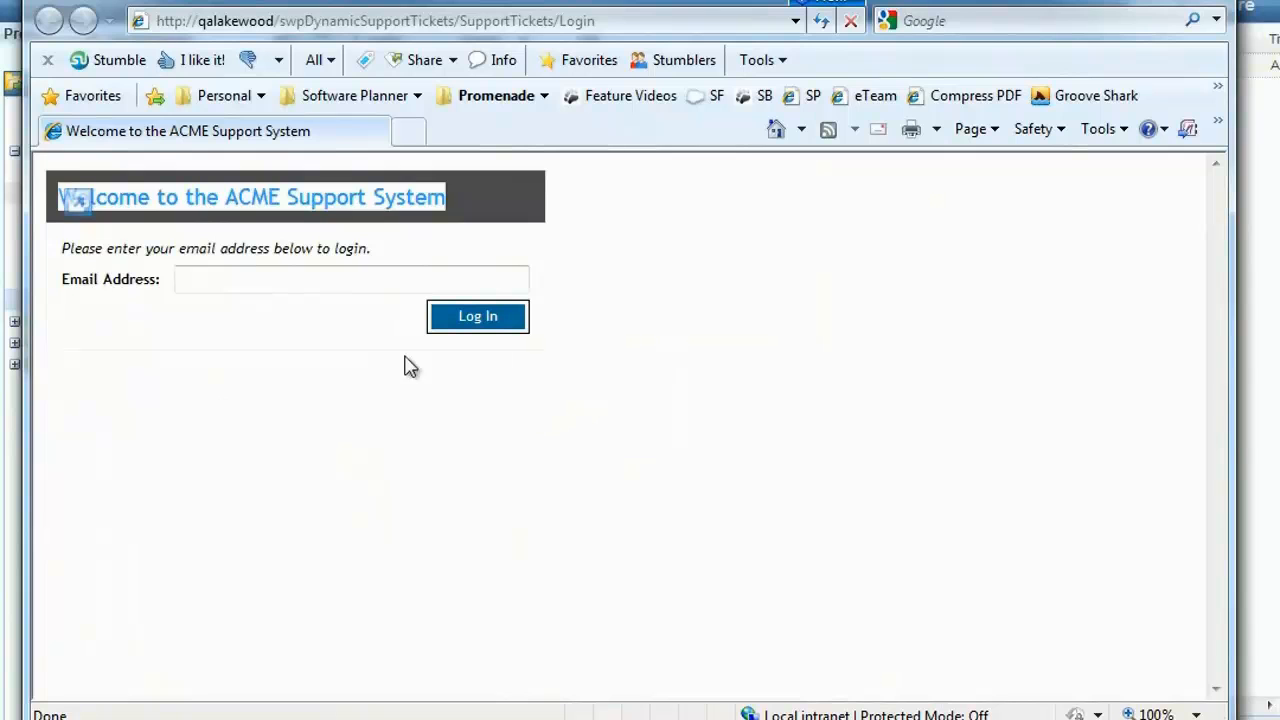
Step: Log in to the ACME Support System site with the client's email address
left_click(360, 270)
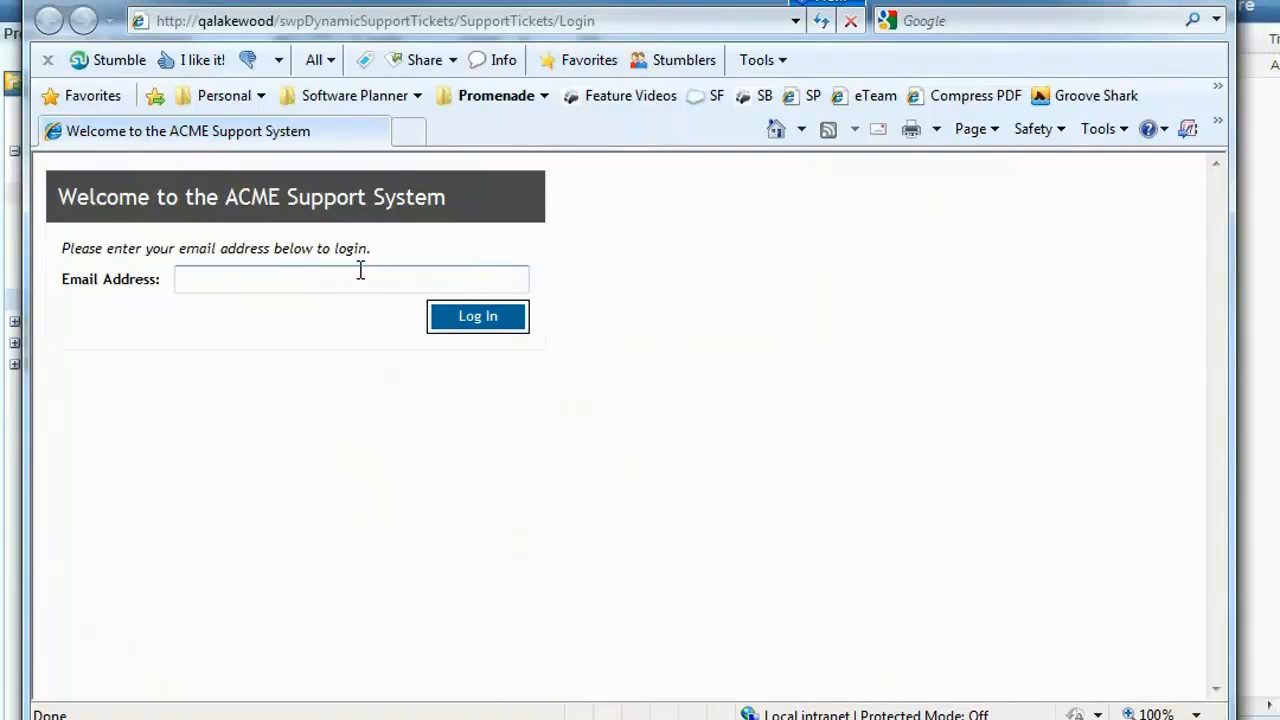
key("Down")
key("Down")
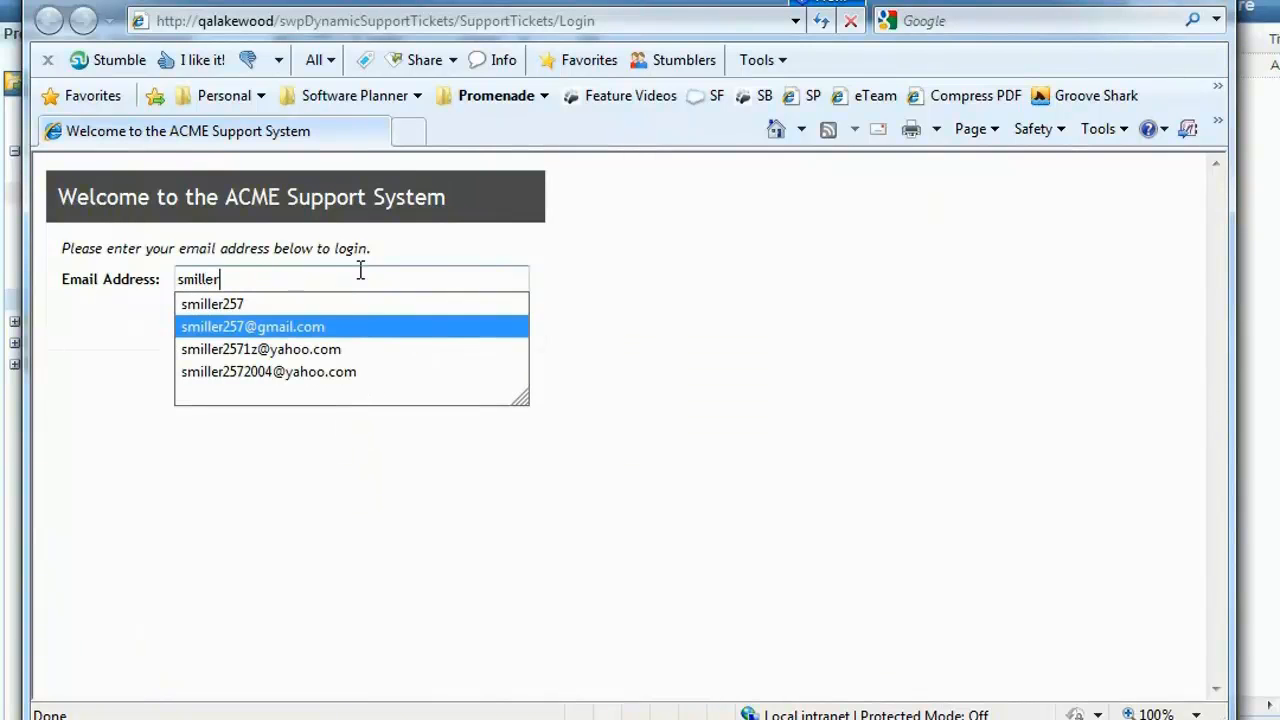
key("Return")
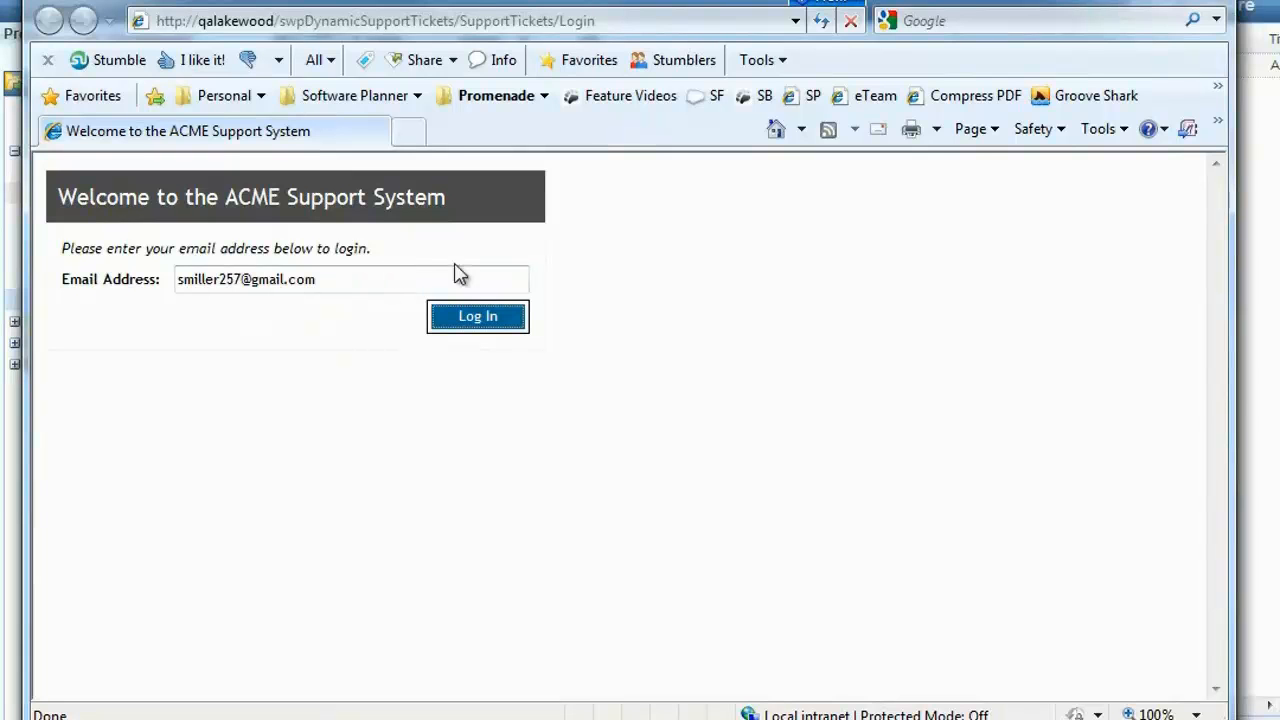
left_click(482, 318)
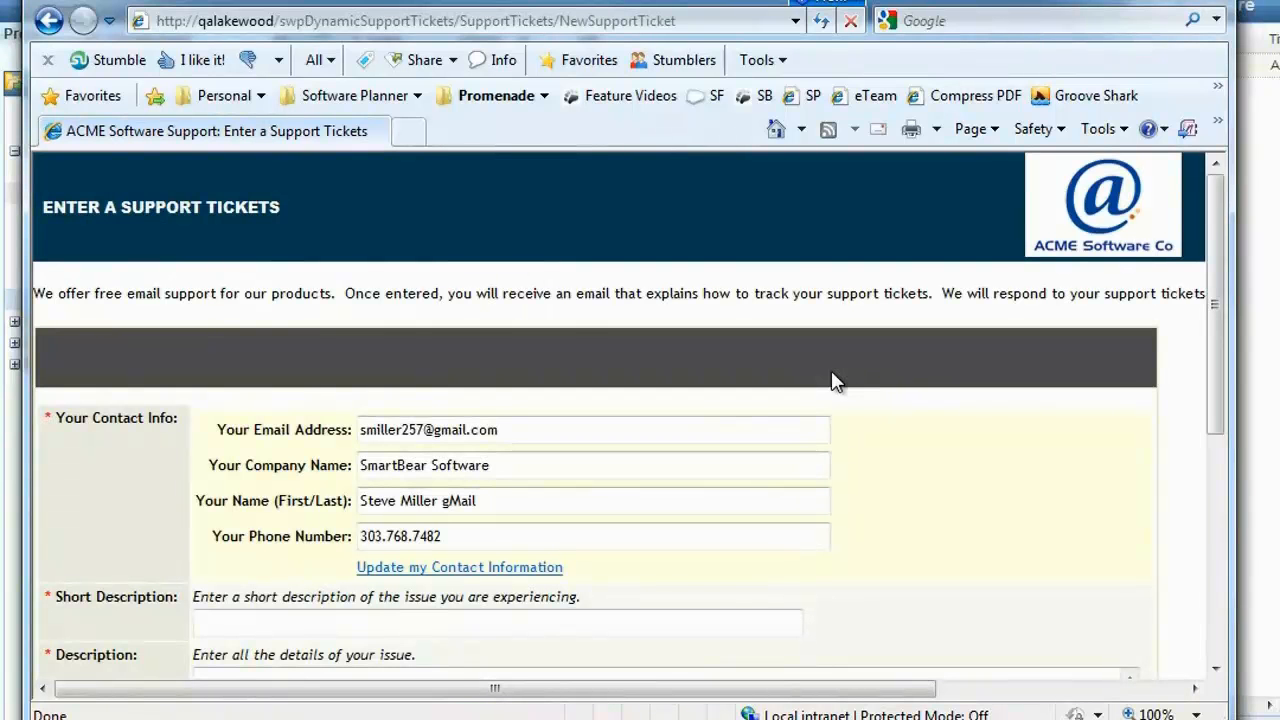
Step: Examine the ticket entry form's logo, contact information, field captions, tool tips and file attachment section
scroll(300, 420, "down", 1)
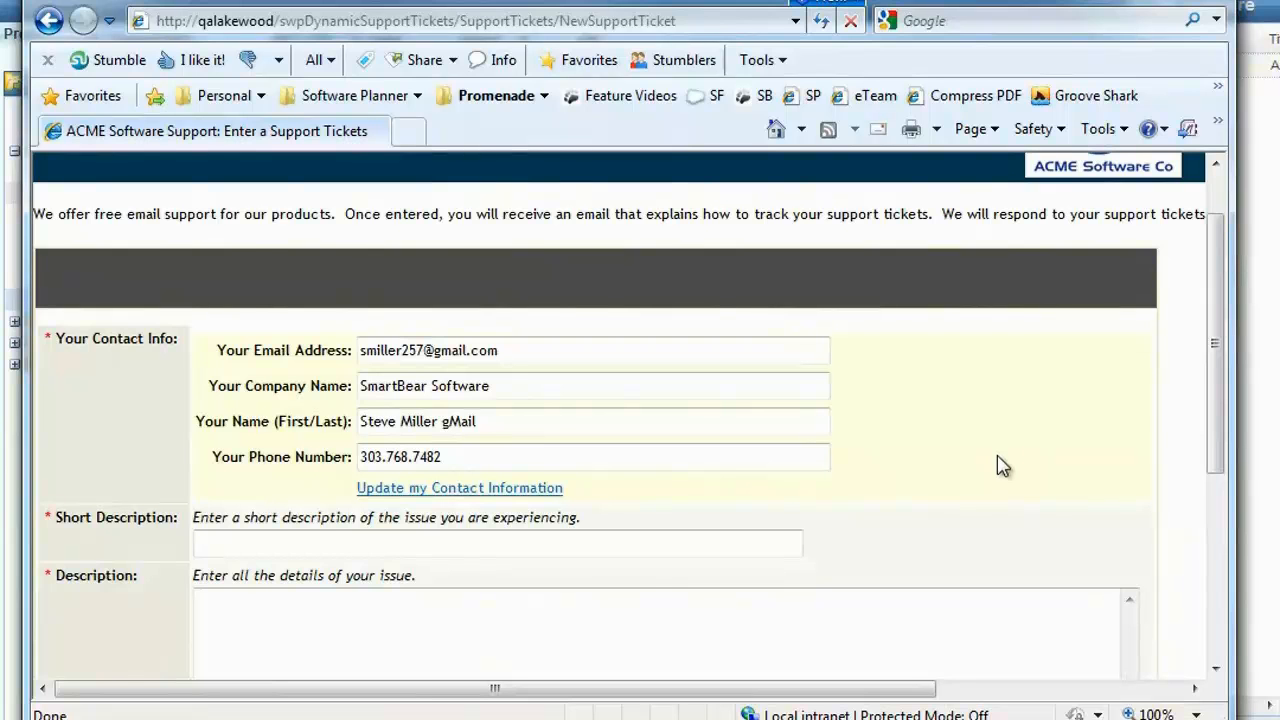
scroll(997, 457, "up", 2)
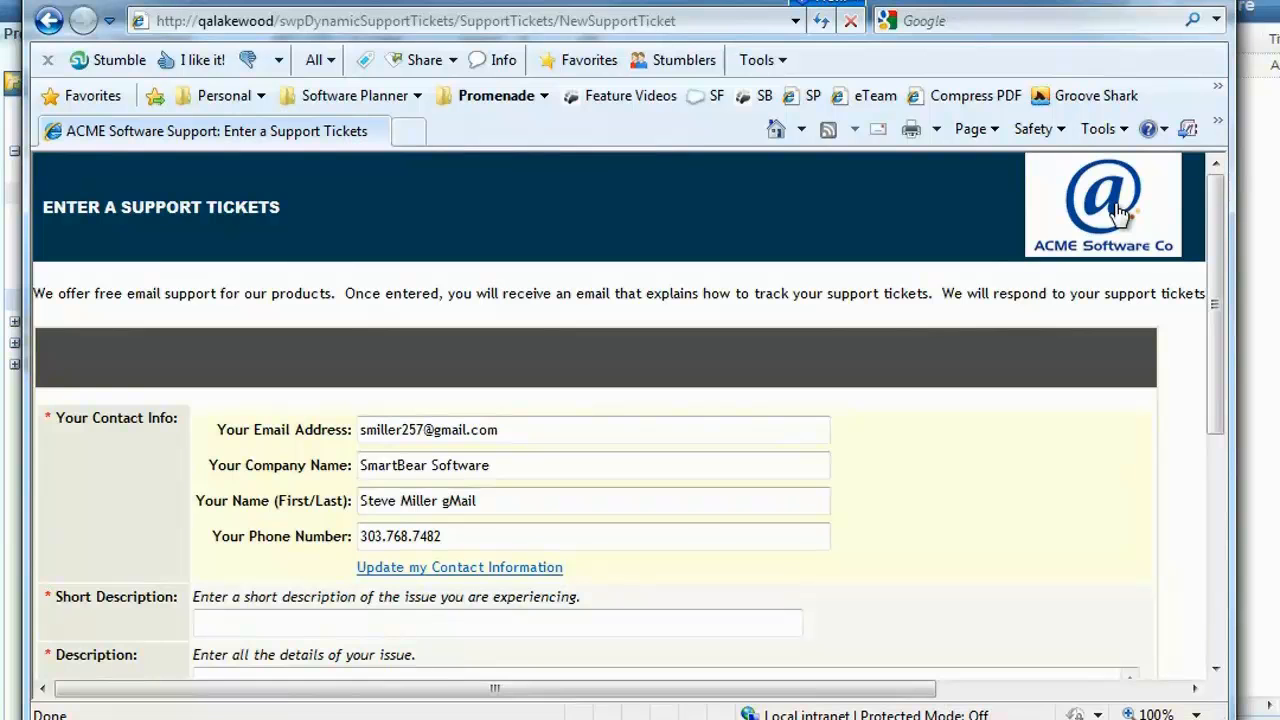
scroll(660, 371, "down", 3)
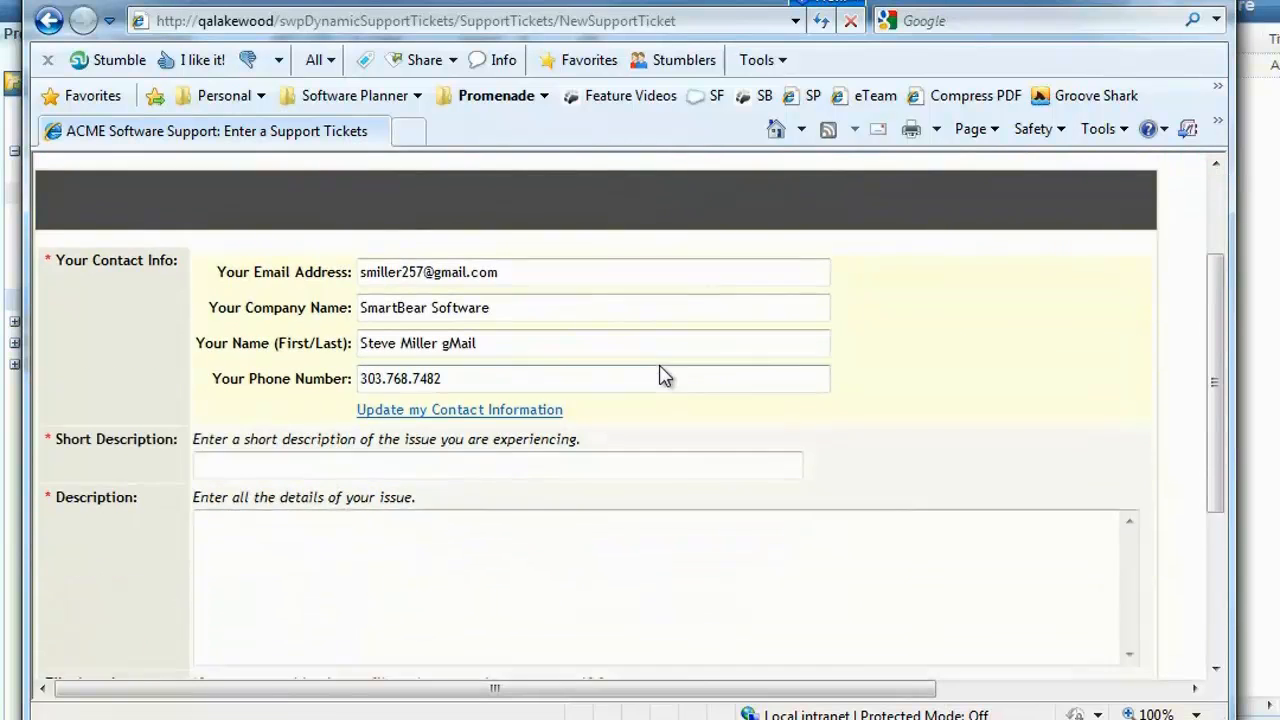
scroll(651, 380, "down", 1)
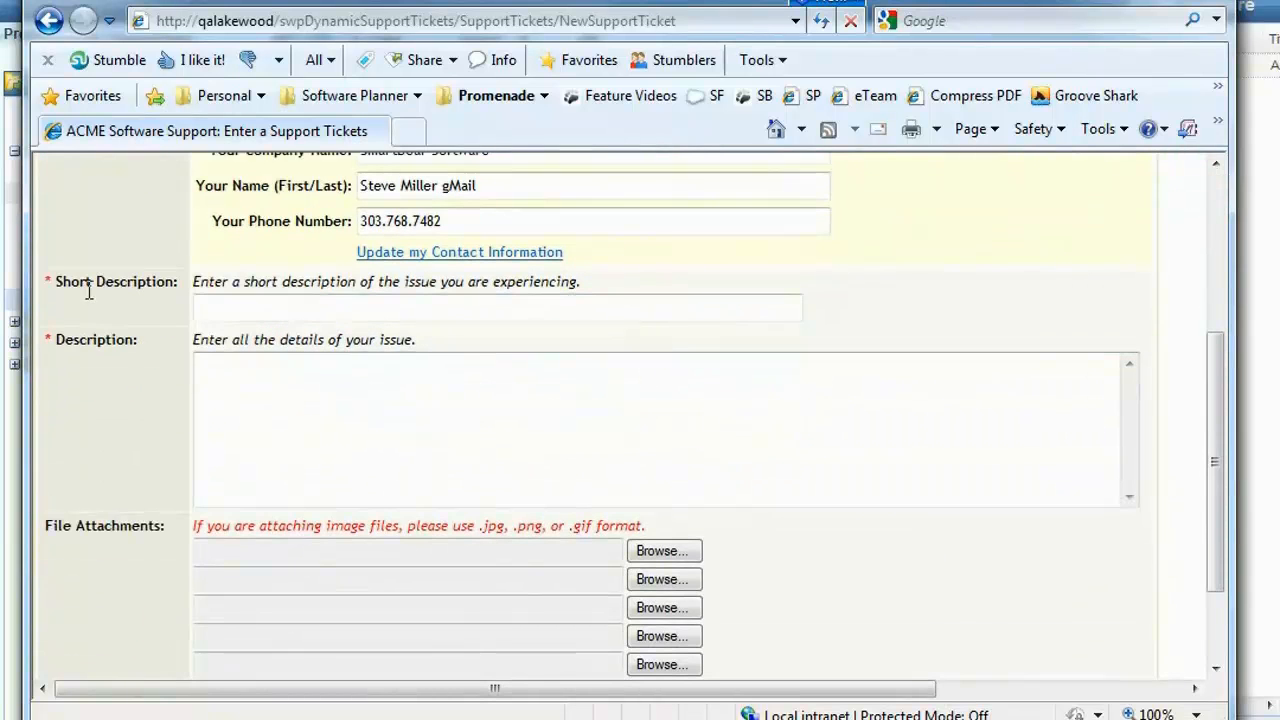
left_click_drag(58, 281, 174, 284)
left_click_drag(63, 340, 137, 339)
left_click_drag(193, 281, 600, 282)
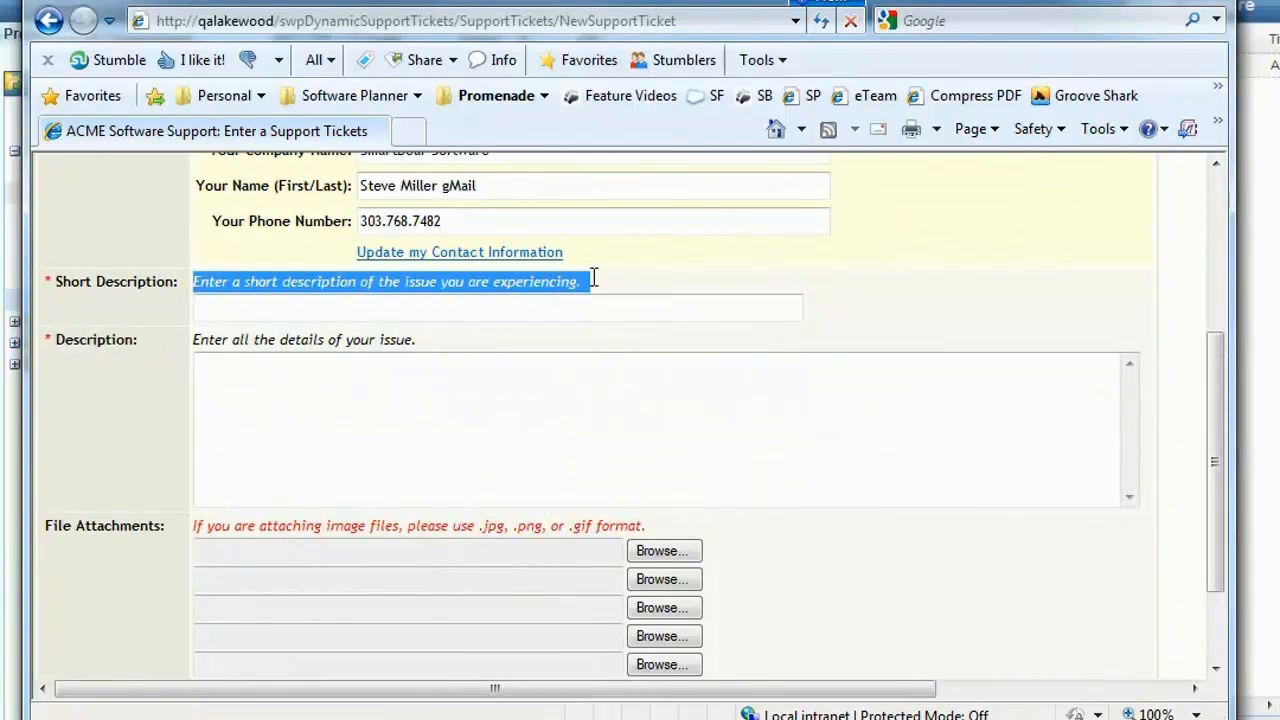
Step: Enter "Issue printing an invoice" as the ticket's short description
left_click(288, 307)
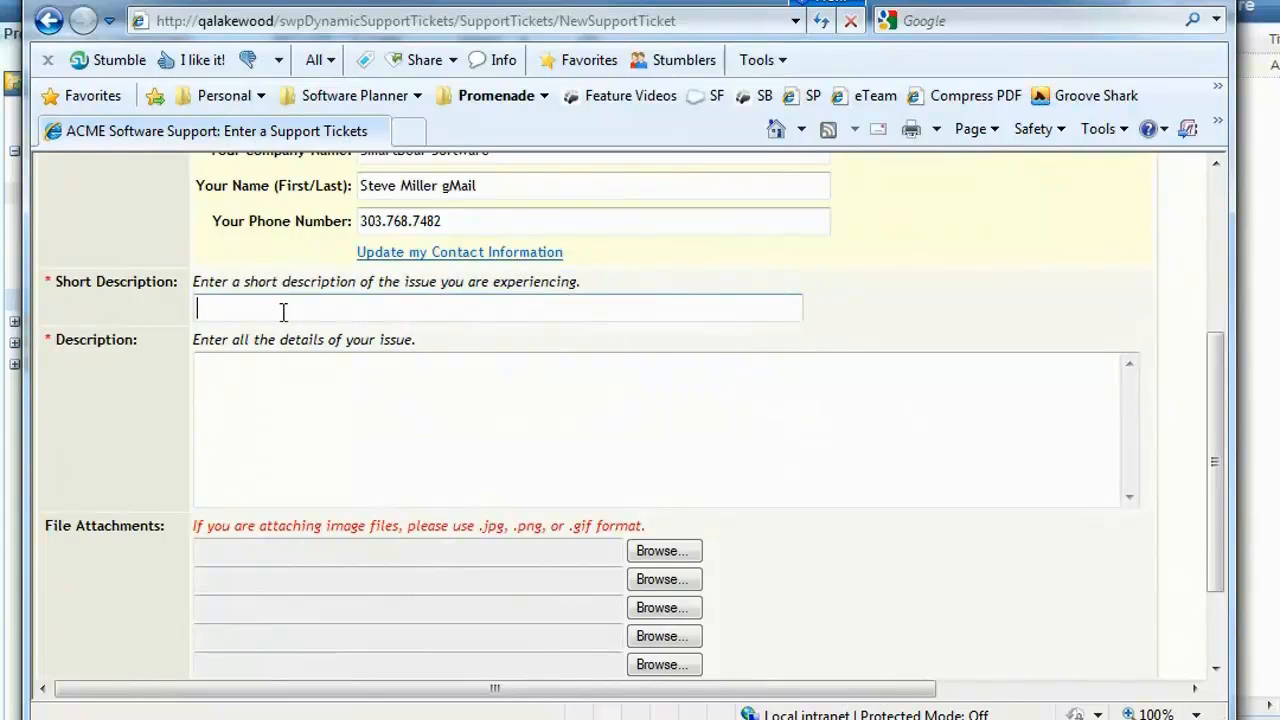
type("Issue printing an invoice")
Step: Enter "When I try to print an invoice, I get an error 345." as the ticket's description
left_click(359, 417)
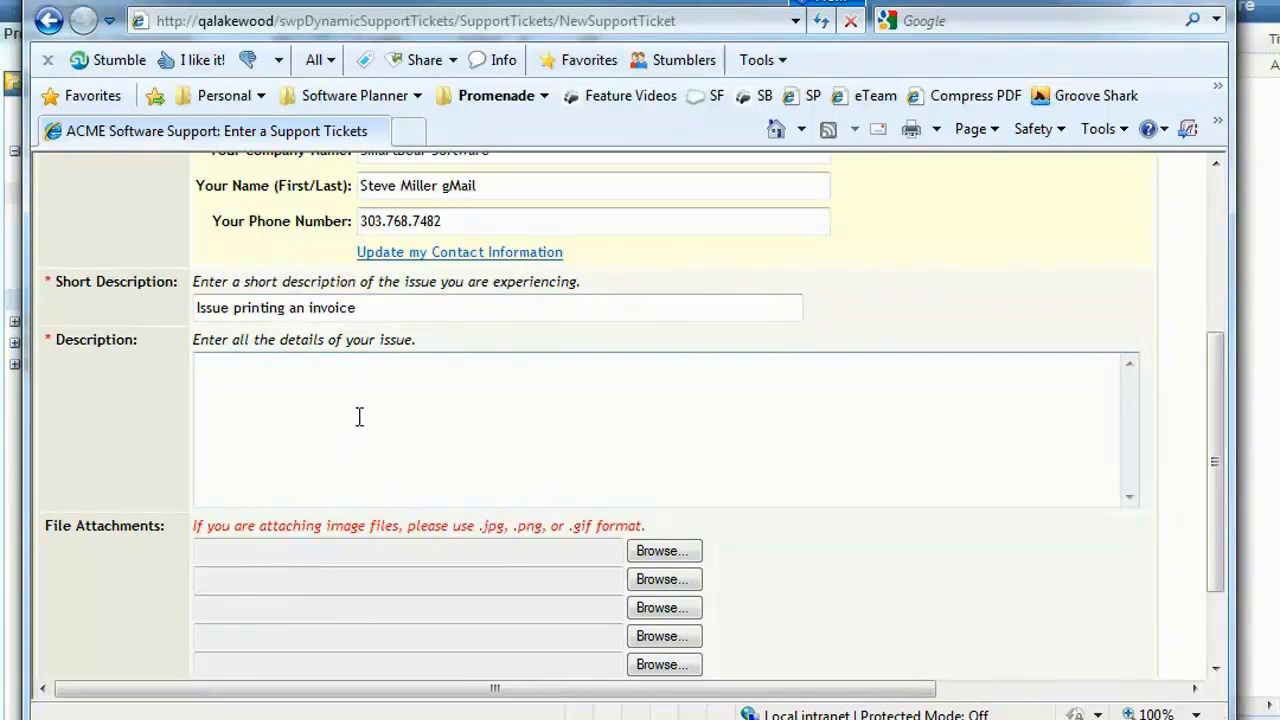
type("When I tryt to")
key("BackSpace")
key("BackSpace")
key("BackSpace")
key("BackSpace")
type("to print an invoice")
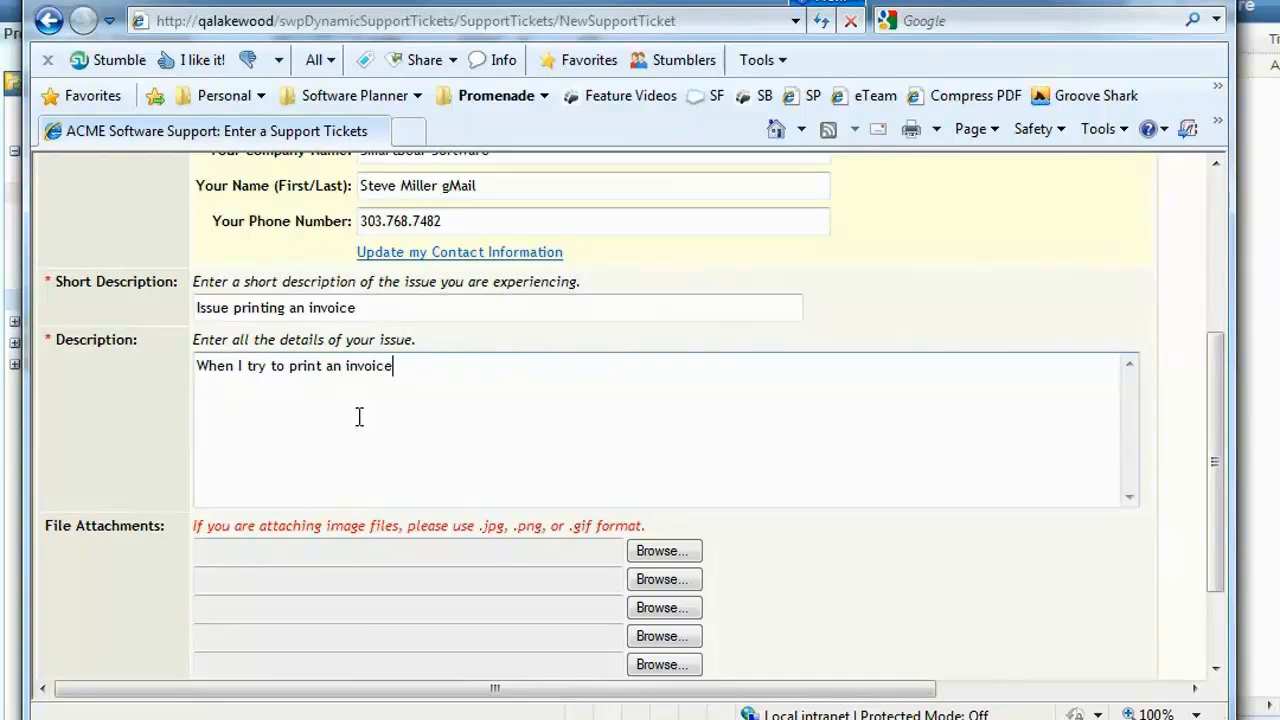
type(", I get an error 345.")
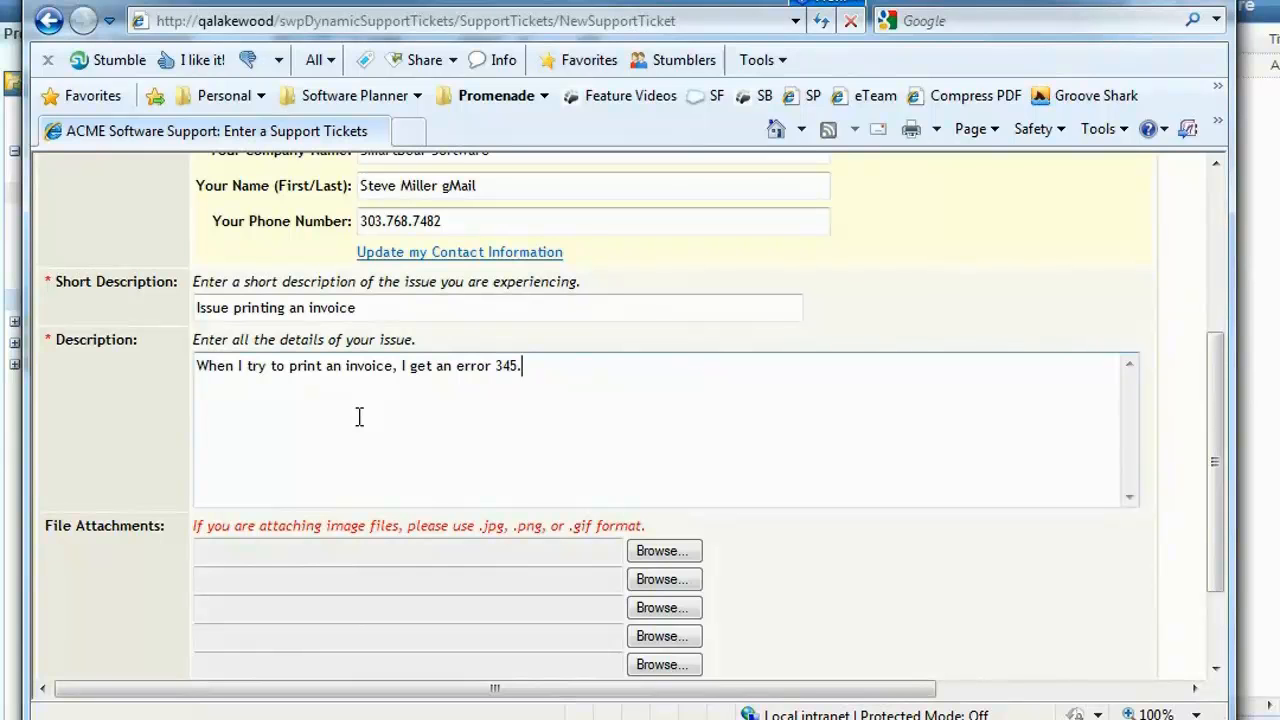
Step: Submit the support ticket and read the ticket number and heading on the confirmation page
scroll(157, 563, "down", 2)
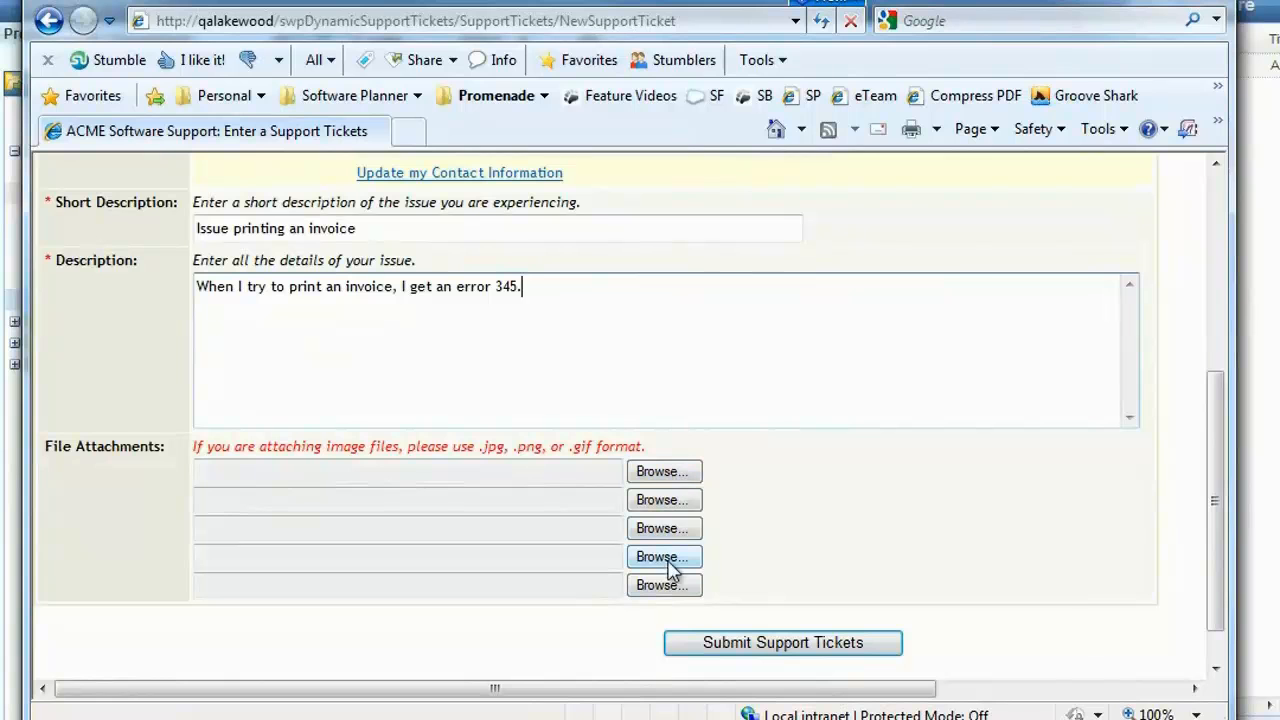
left_click(805, 648)
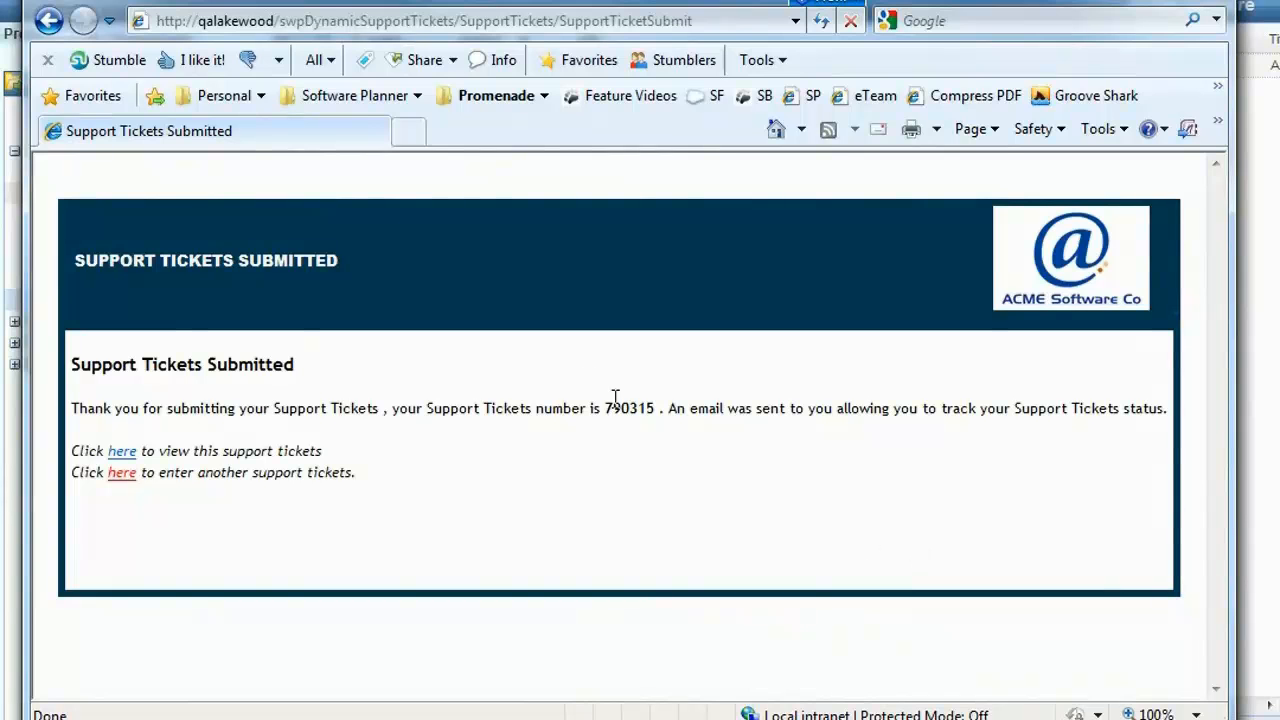
left_click_drag(604, 408, 537, 507)
left_click_drag(192, 364, 65, 370)
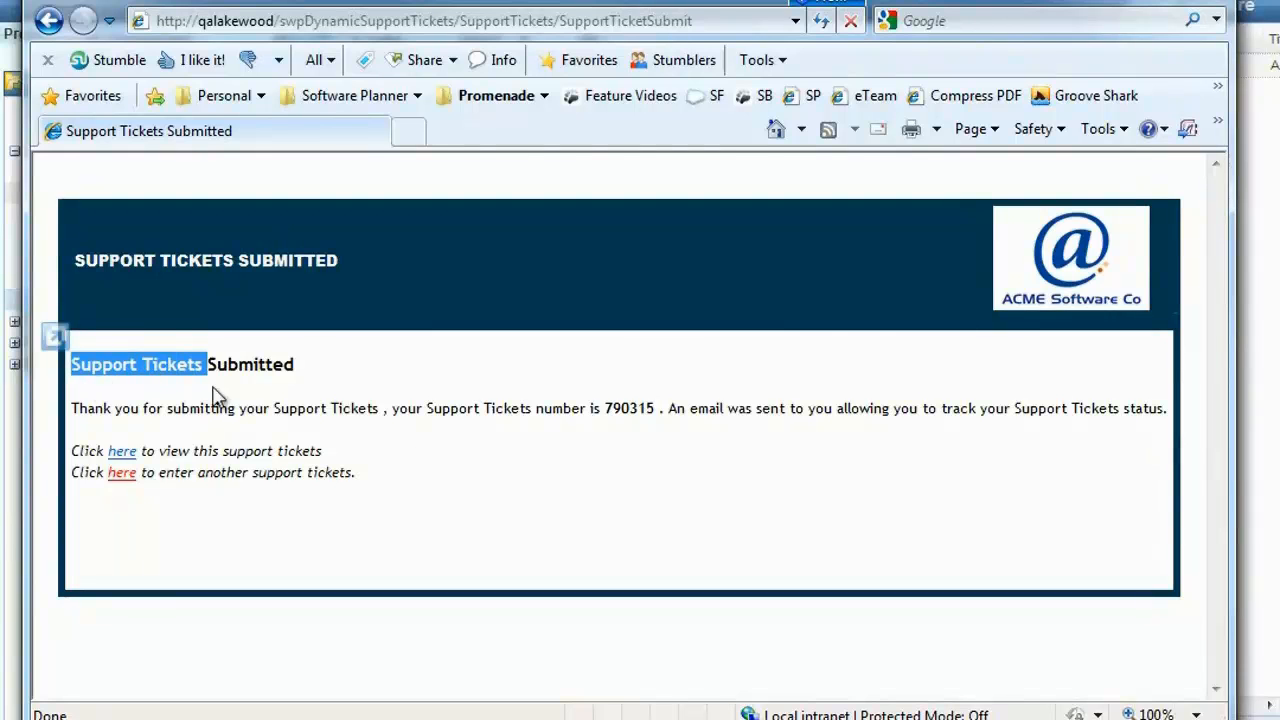
left_click(424, 453)
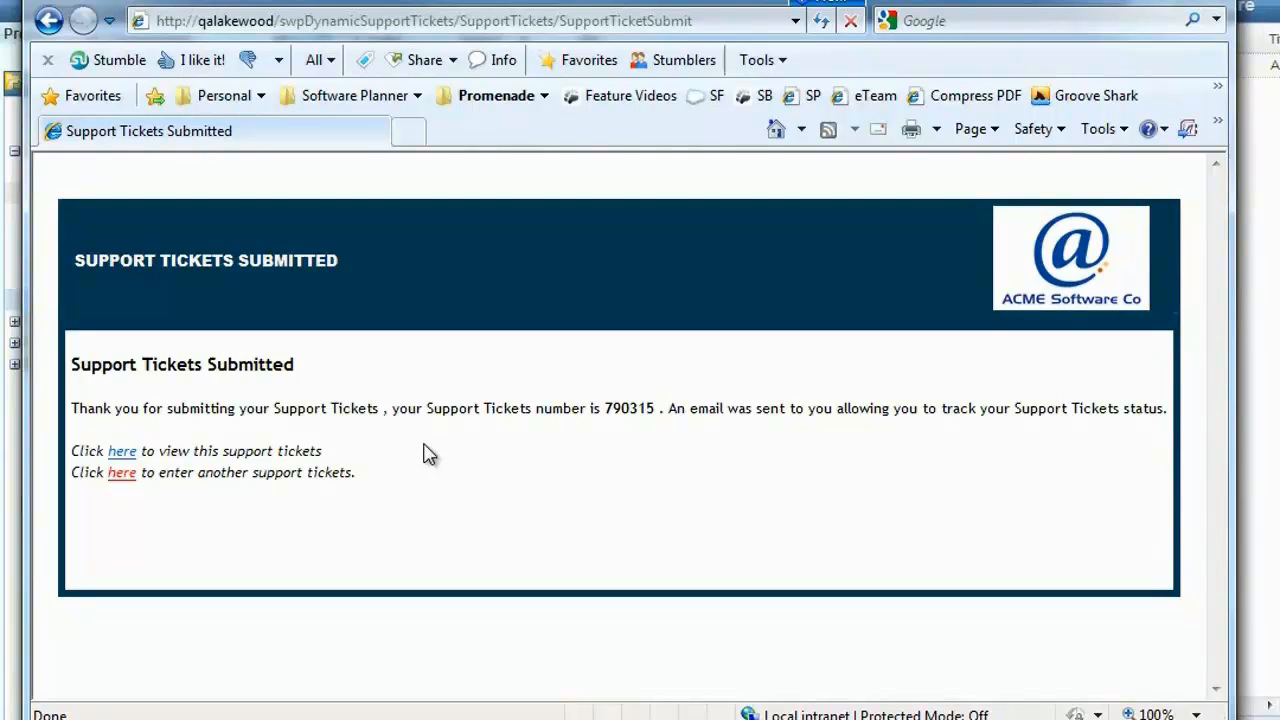
Step: Close the ticket site, reopen the ACME Support System manager for editing, and check its support email setting in Step 2
left_click(1208, 1)
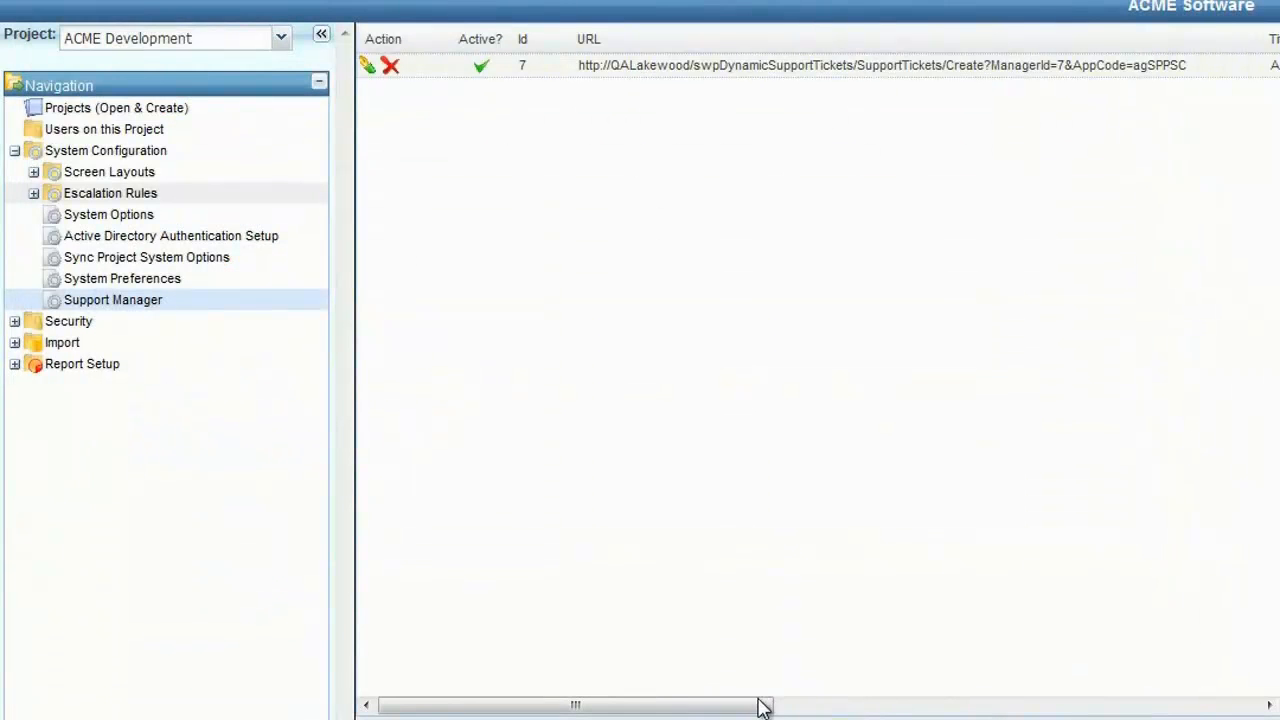
left_click_drag(760, 705, 877, 707)
left_click(1064, 66)
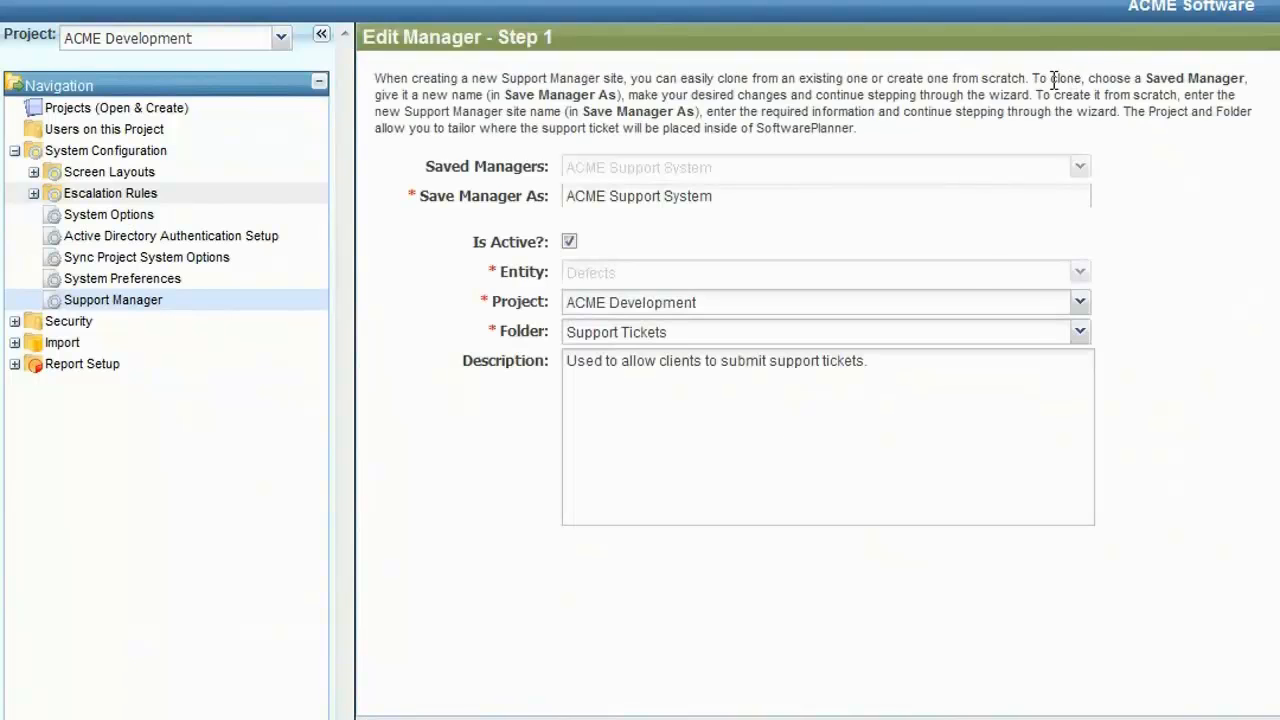
left_click(842, 718)
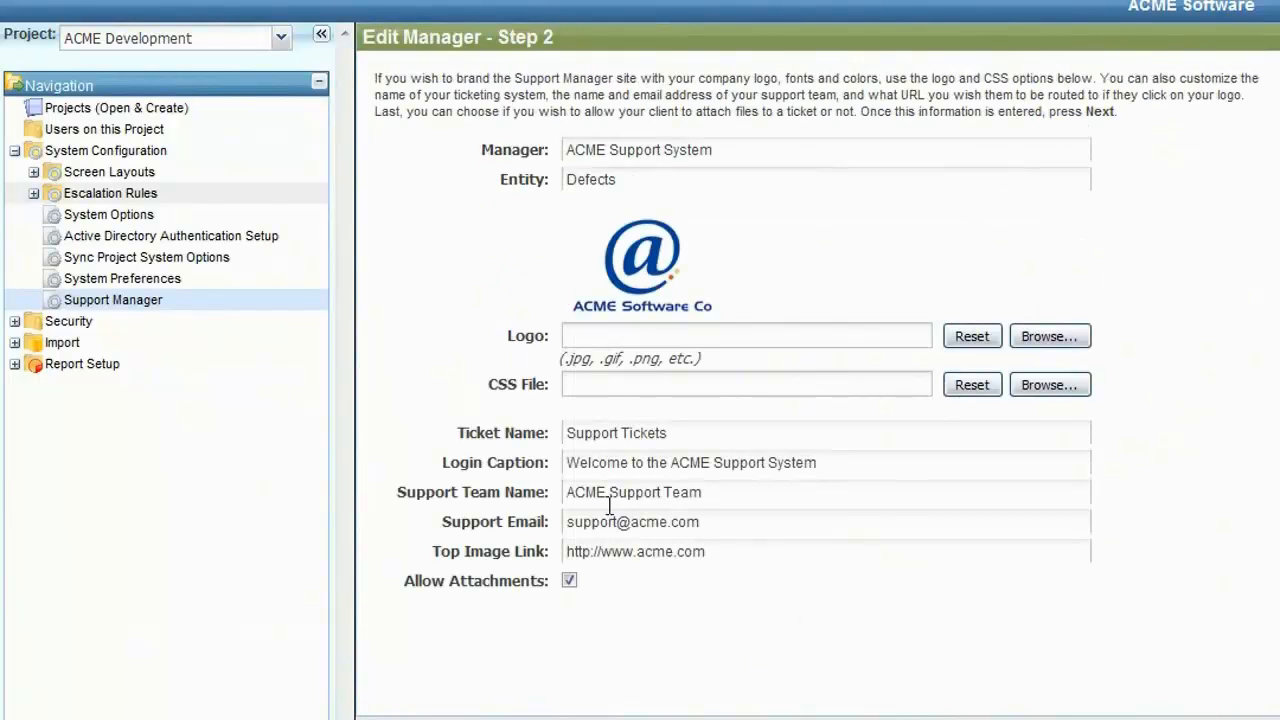
left_click_drag(731, 517, 569, 524)
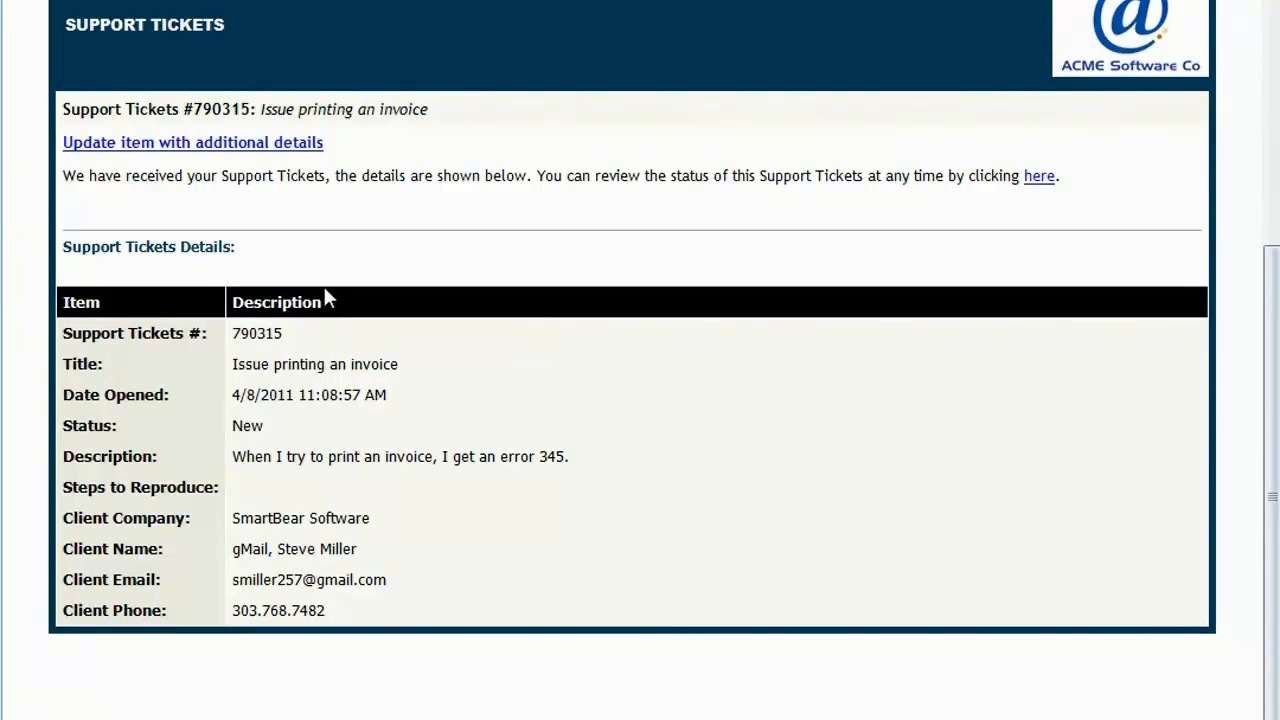
Step: Review the sentence about checking the ticket's status in the client's notification email
left_click_drag(537, 176, 968, 180)
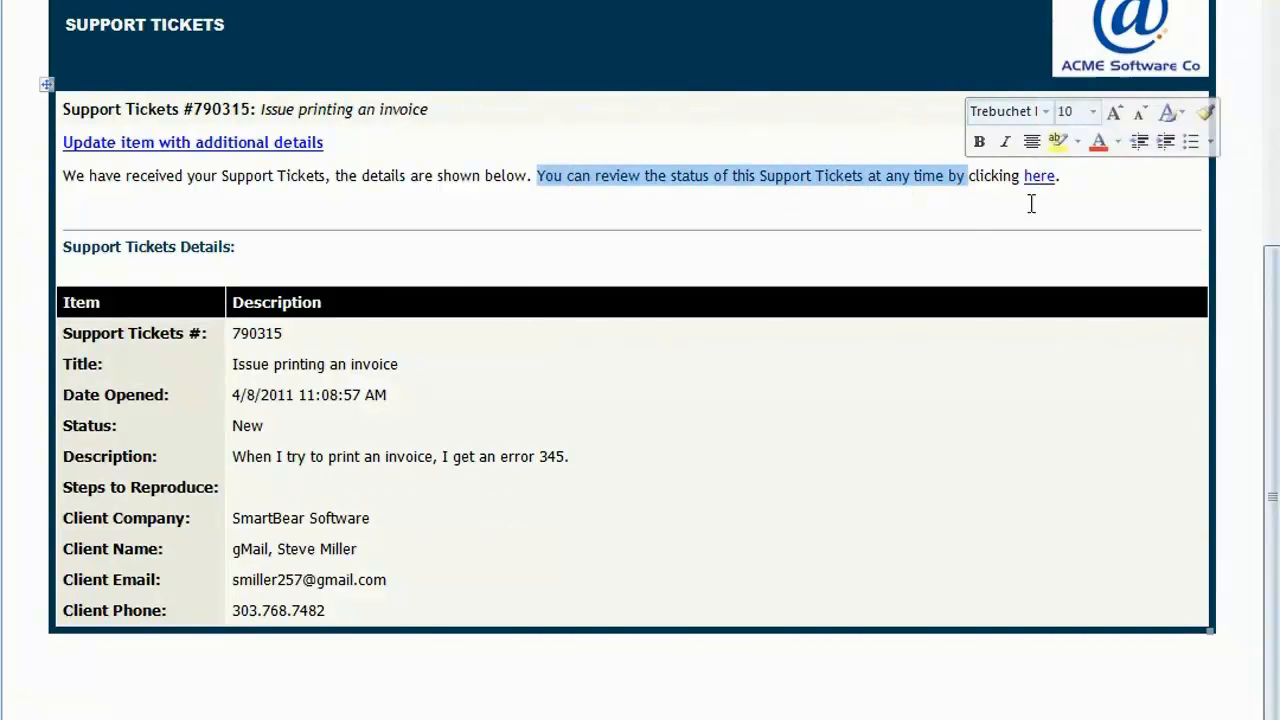
left_click(970, 229)
left_click(864, 176)
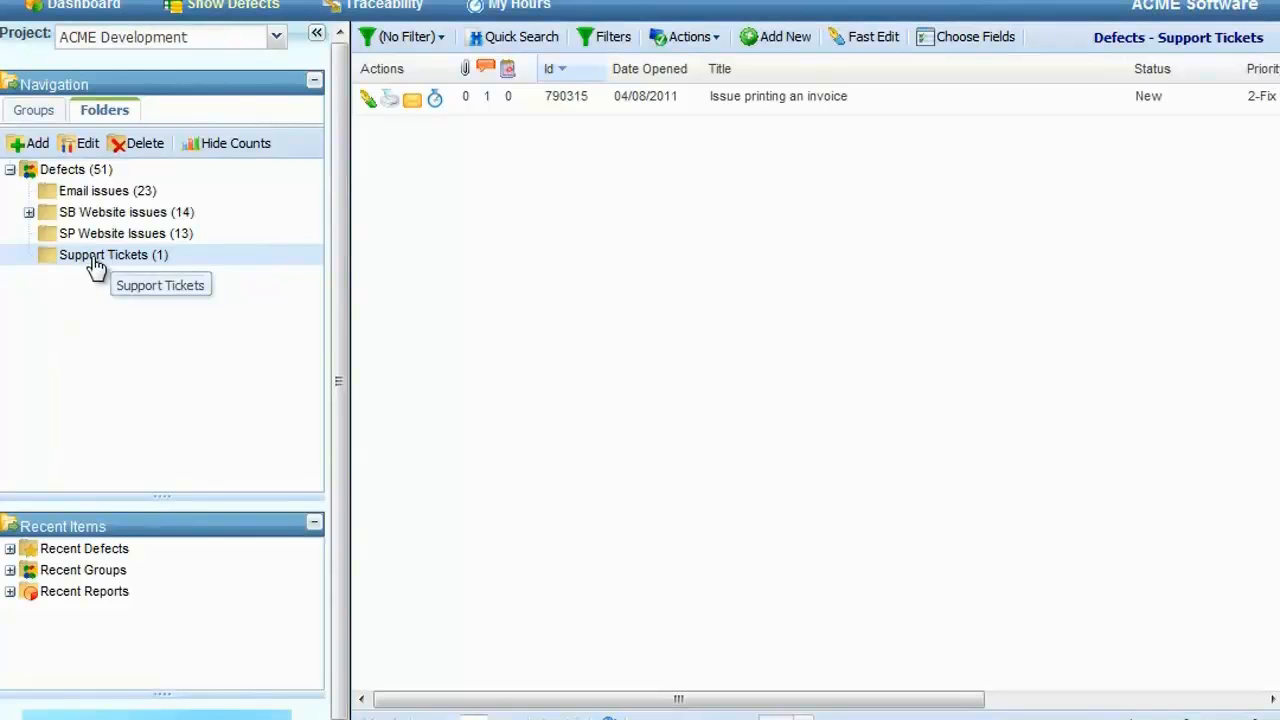
Step: Open the "Issue printing an invoice" defect in the Support Tickets folder and set its status to Resolved
left_click(780, 104)
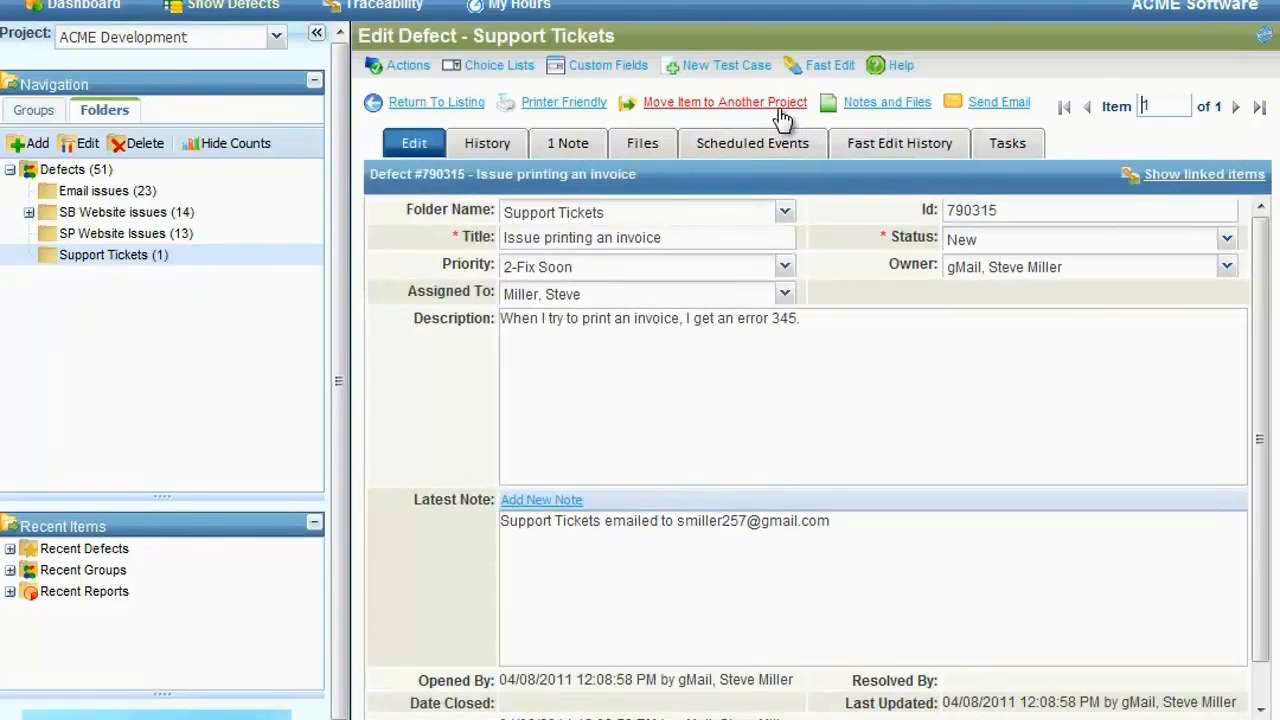
left_click(1227, 241)
left_click(1000, 265)
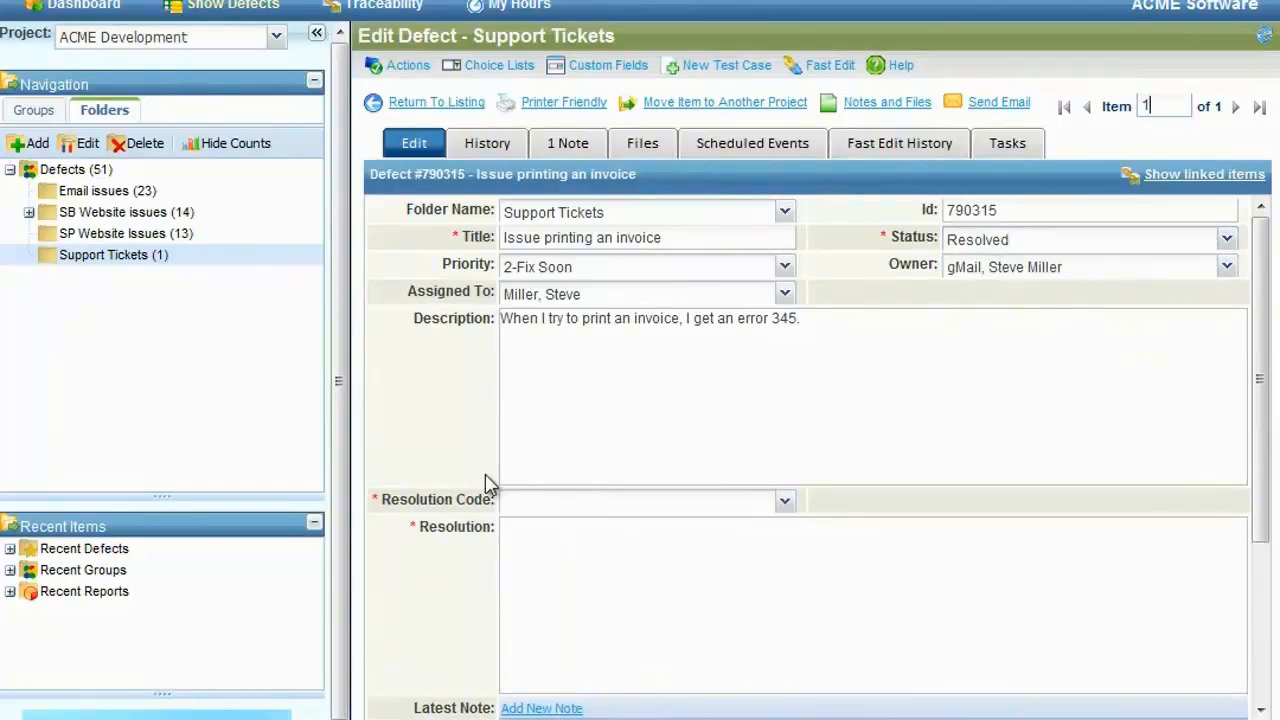
Step: Enter "Fixed it" as the defect's resolution and set its resolution code to Fixed
left_click(786, 501)
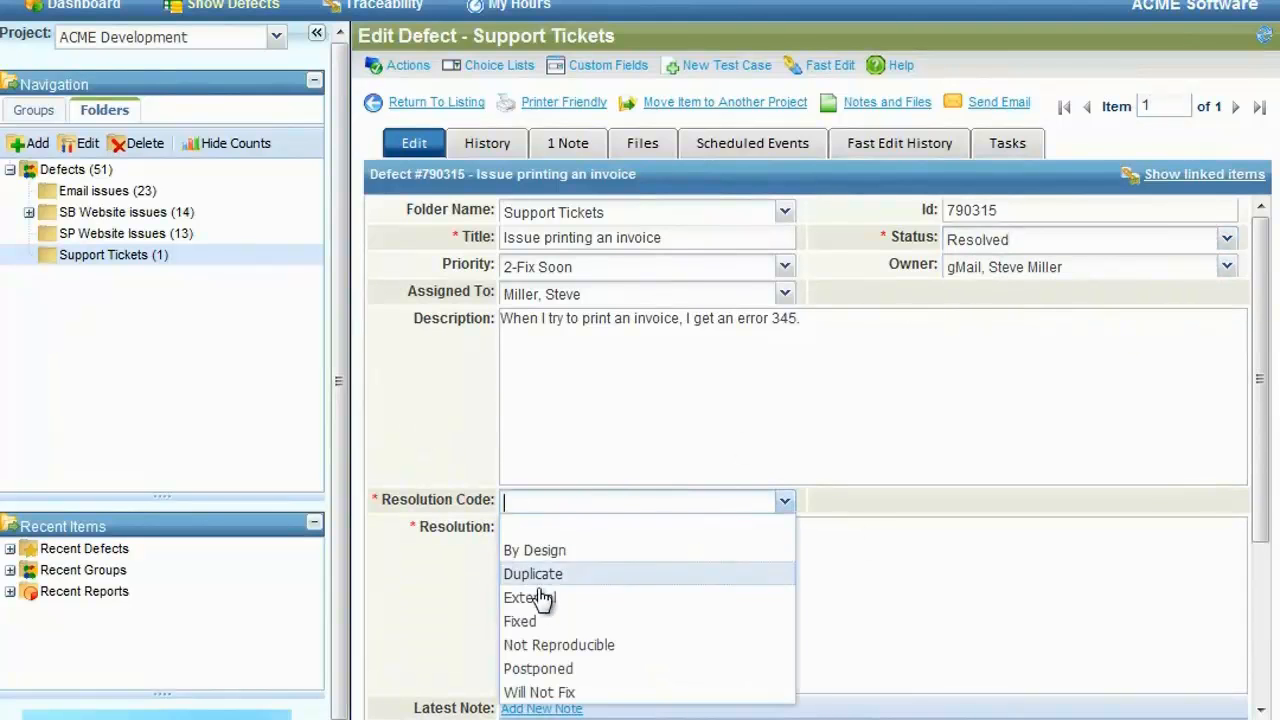
left_click(555, 576)
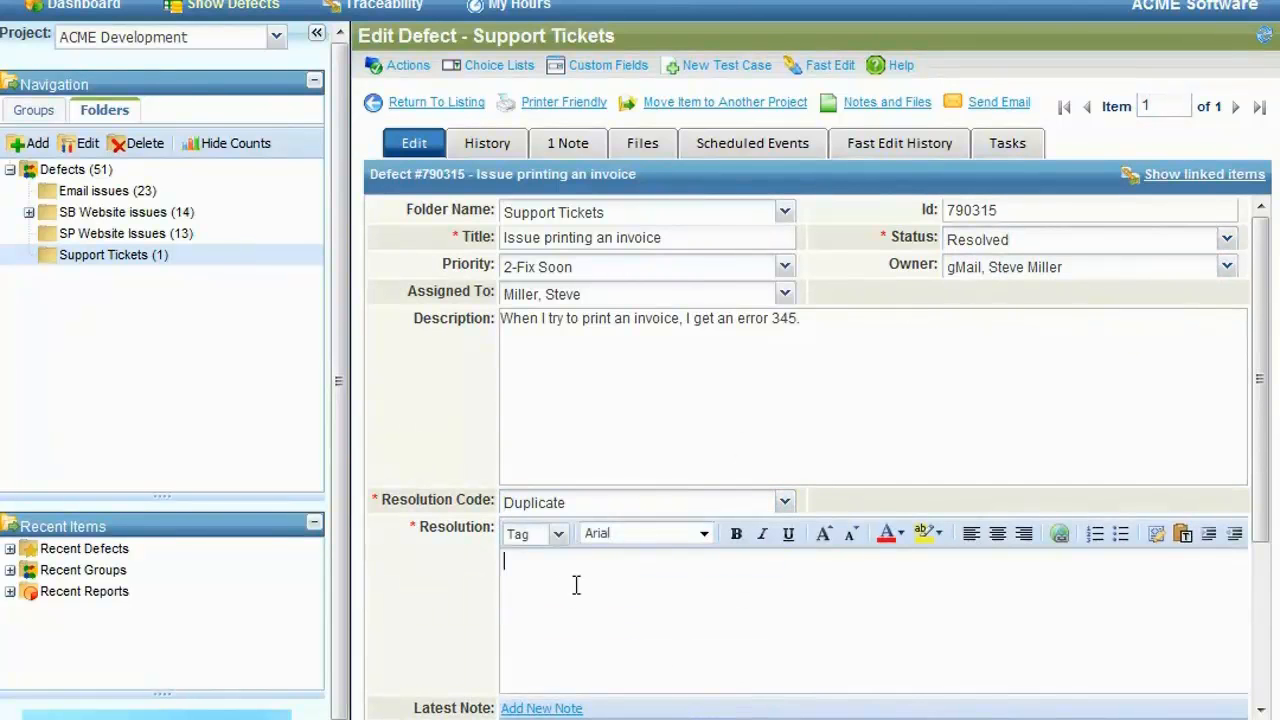
type("Fixed it")
left_click(787, 502)
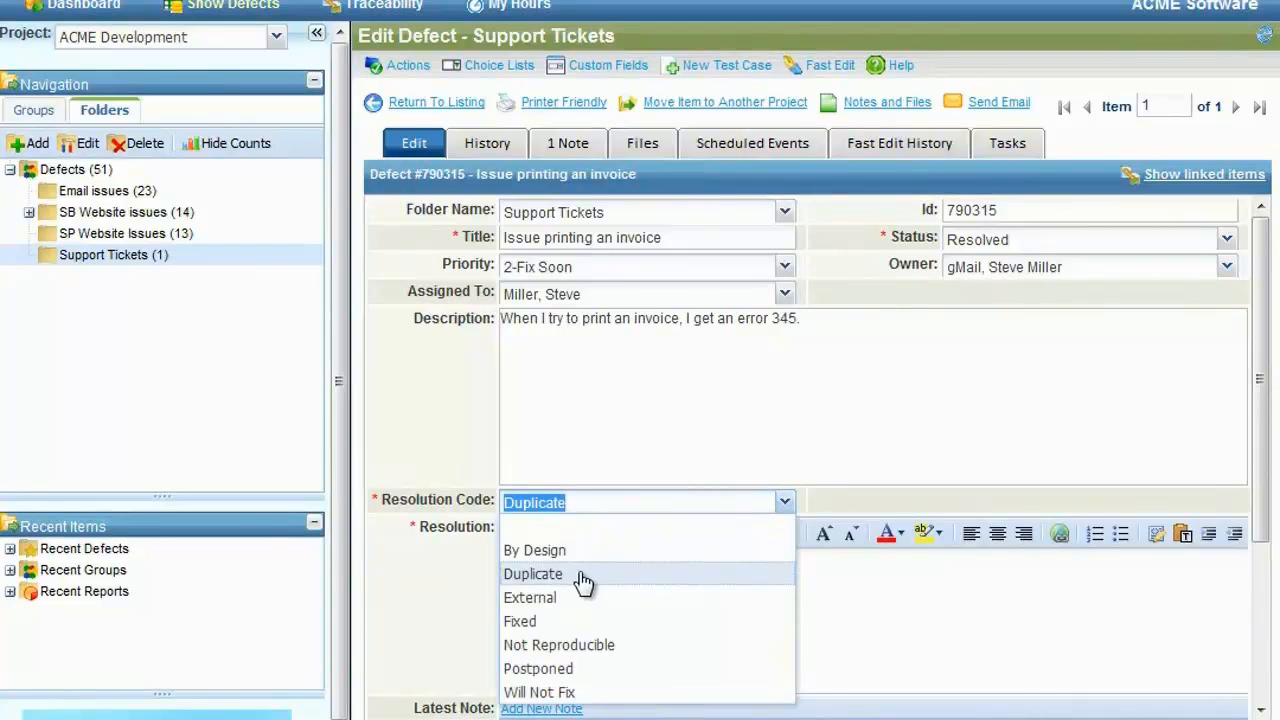
left_click(545, 621)
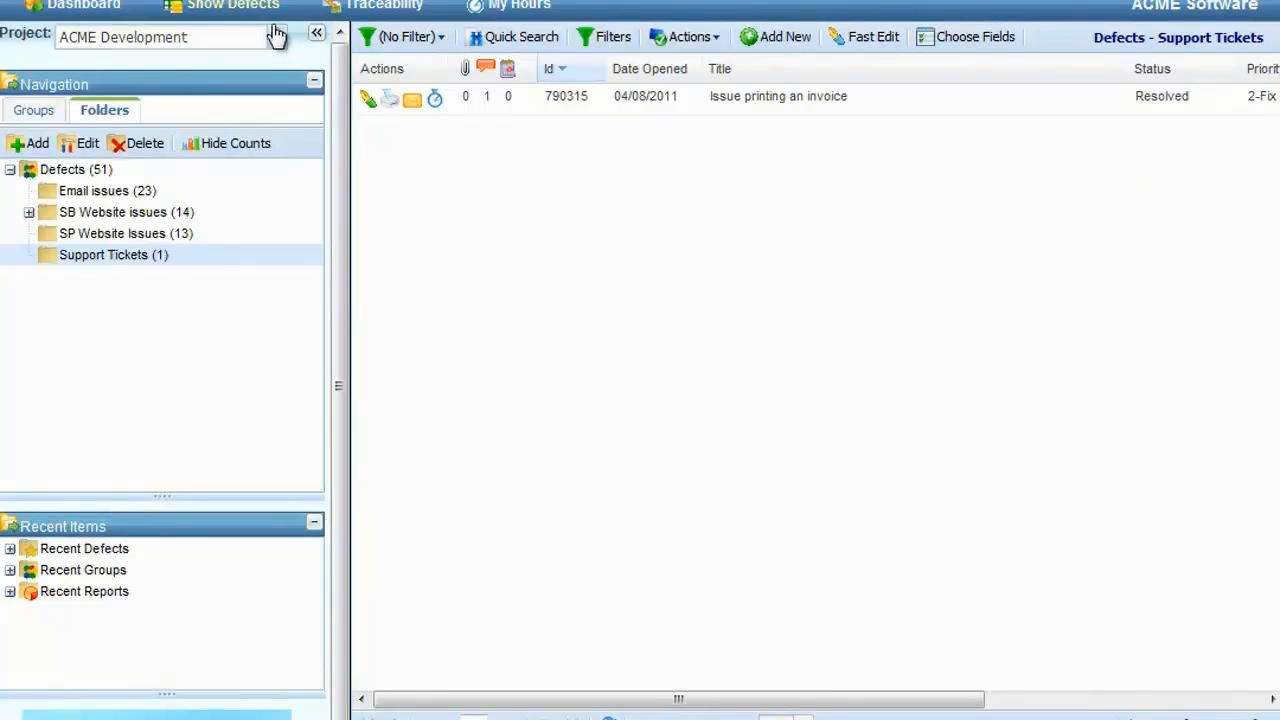
Step: Open the dashboard and limit the Defect Trending graph to the Support Tickets folder
left_click(108, 4)
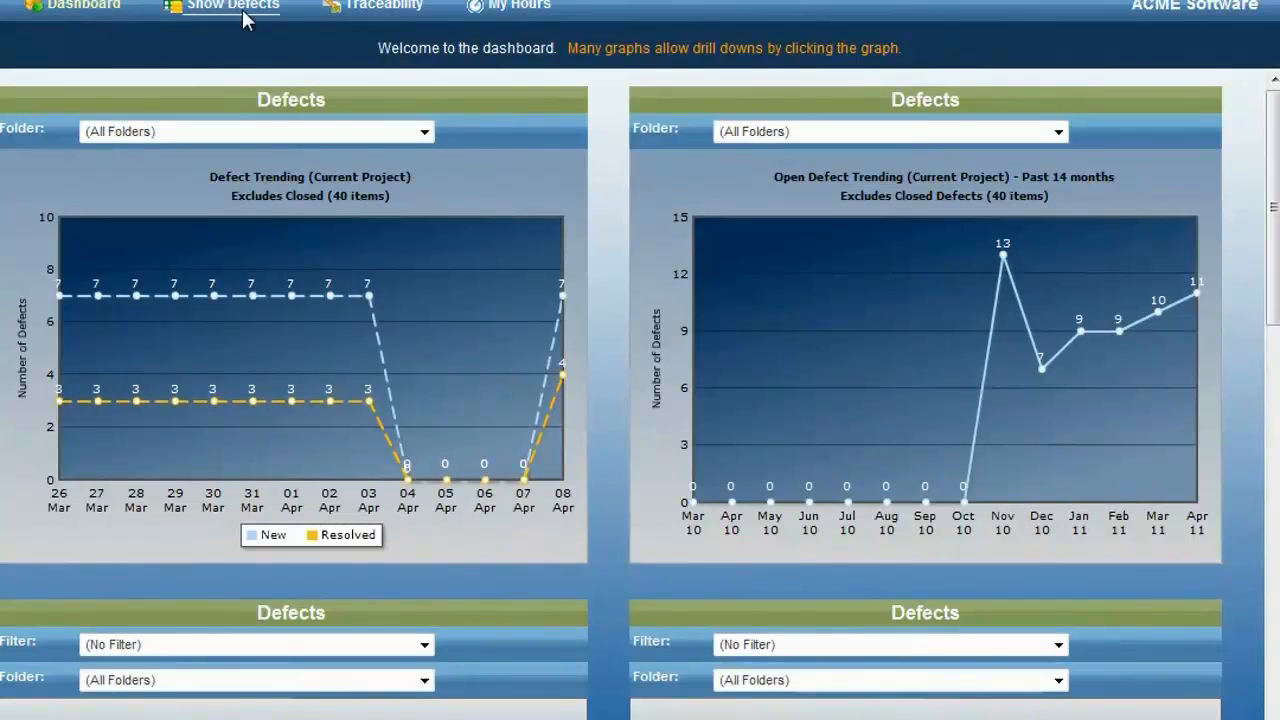
left_click(424, 133)
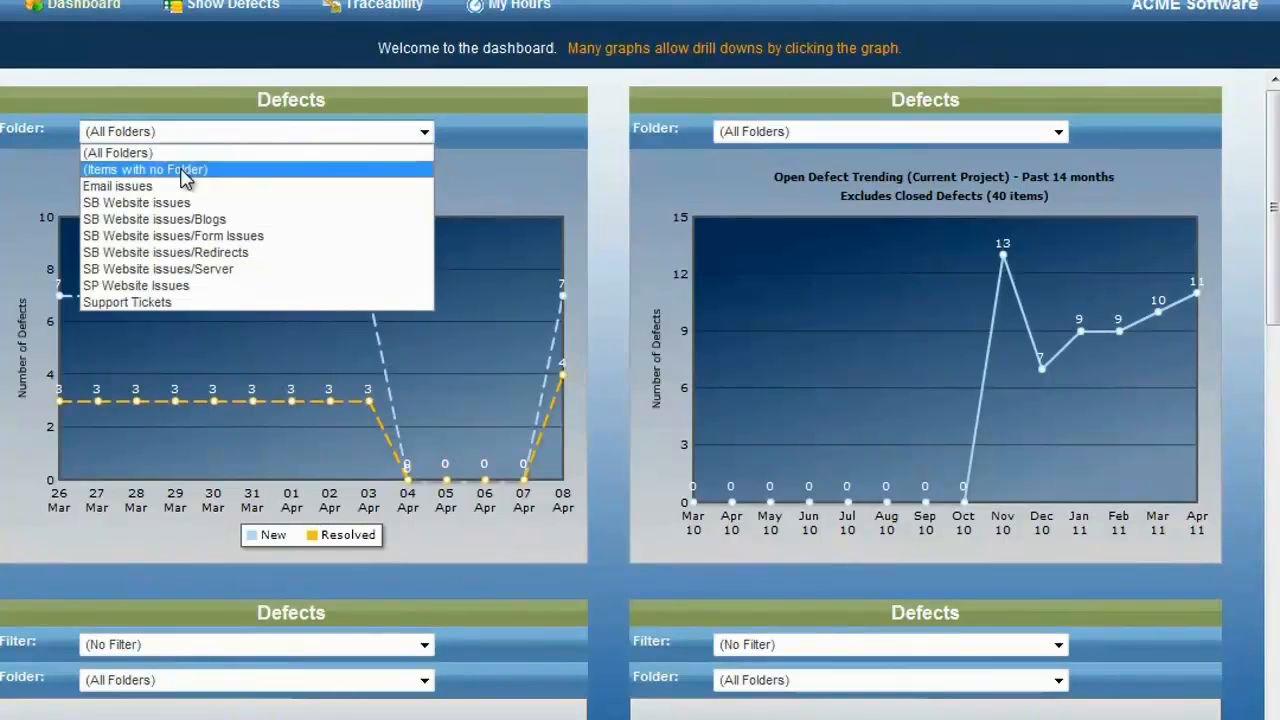
left_click(151, 302)
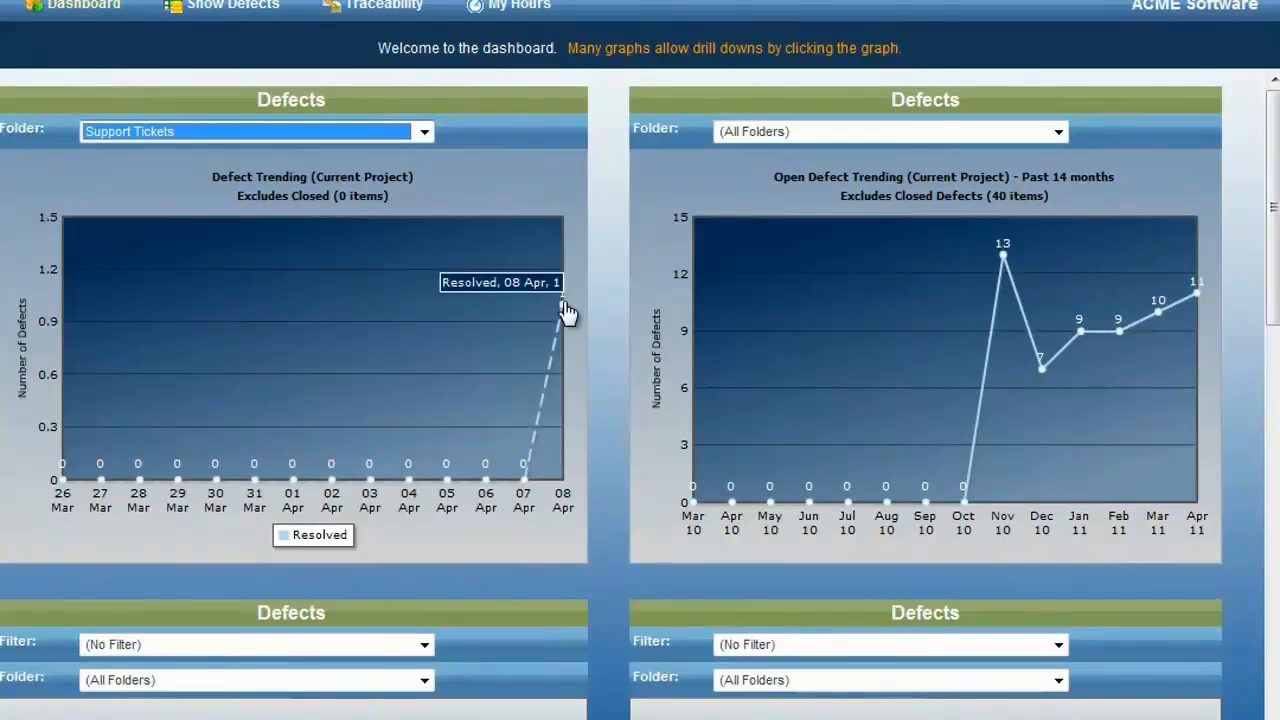
left_click(619, 306)
Step: View the Defects by Priority chart for the Support Tickets folder and return it to all folders
scroll(619, 304, "down", 3)
scroll(619, 304, "down", 1)
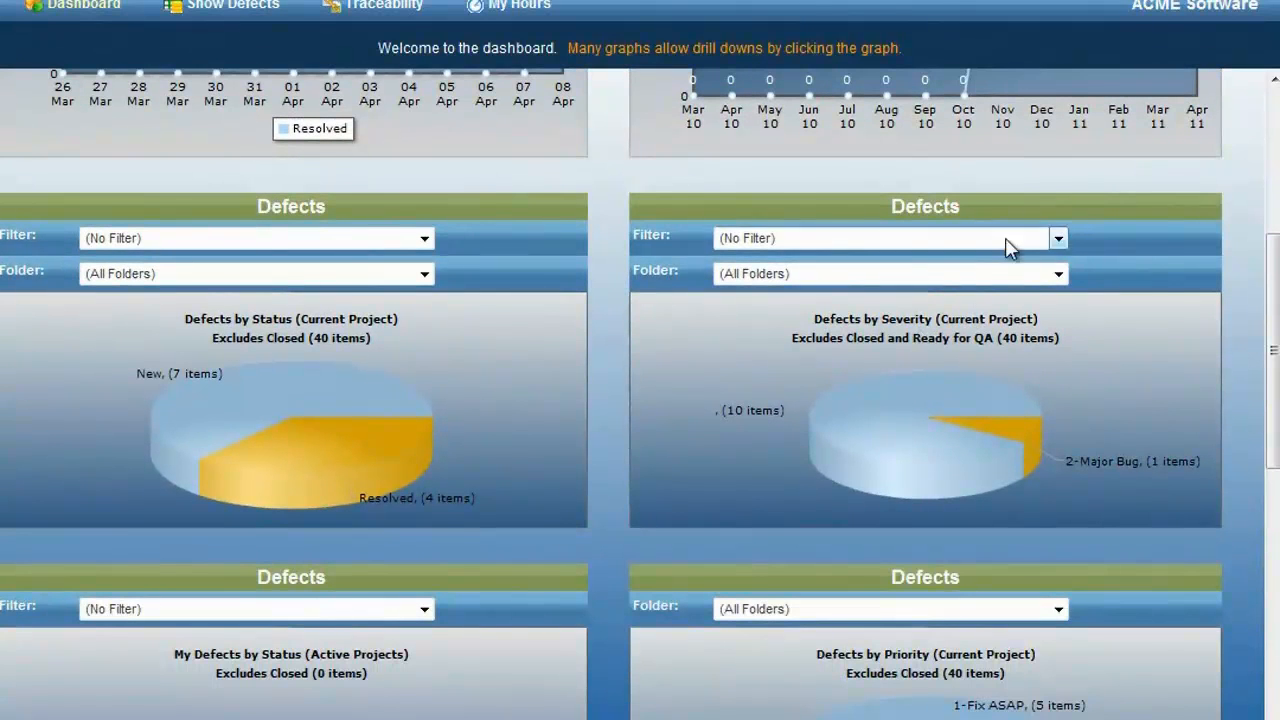
scroll(983, 505, "down", 1)
scroll(983, 505, "down", 3)
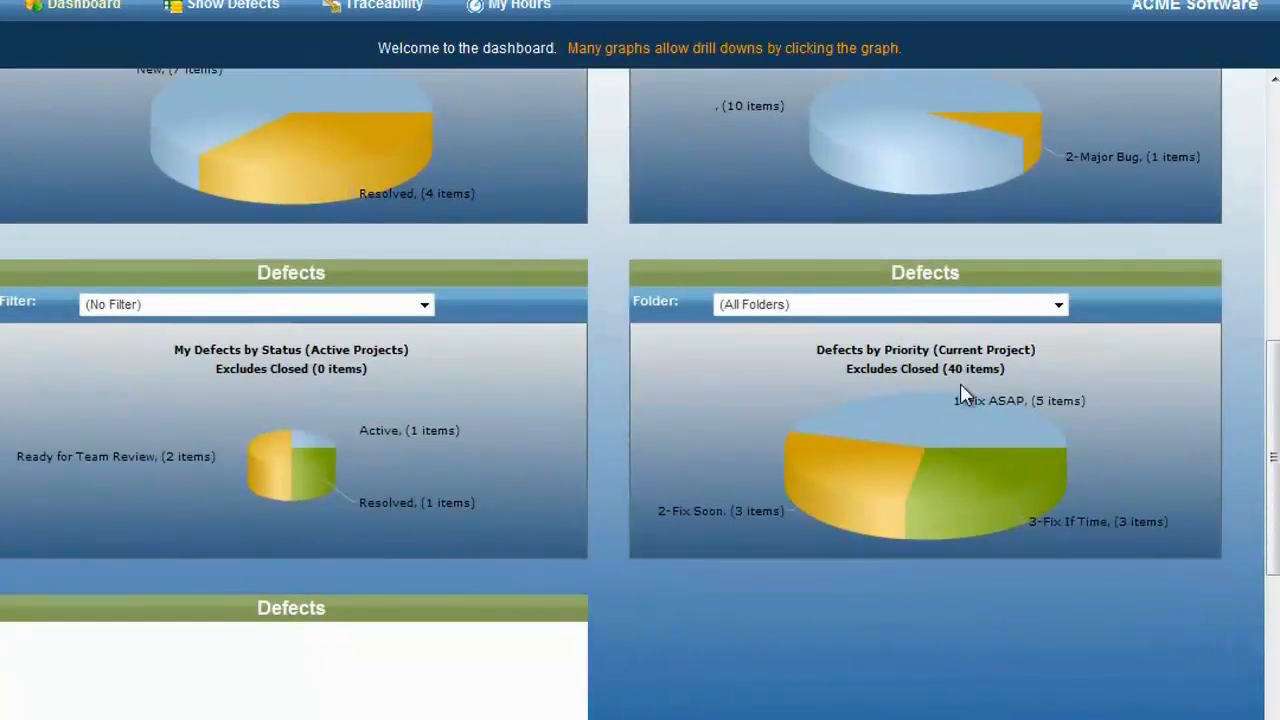
left_click(1058, 305)
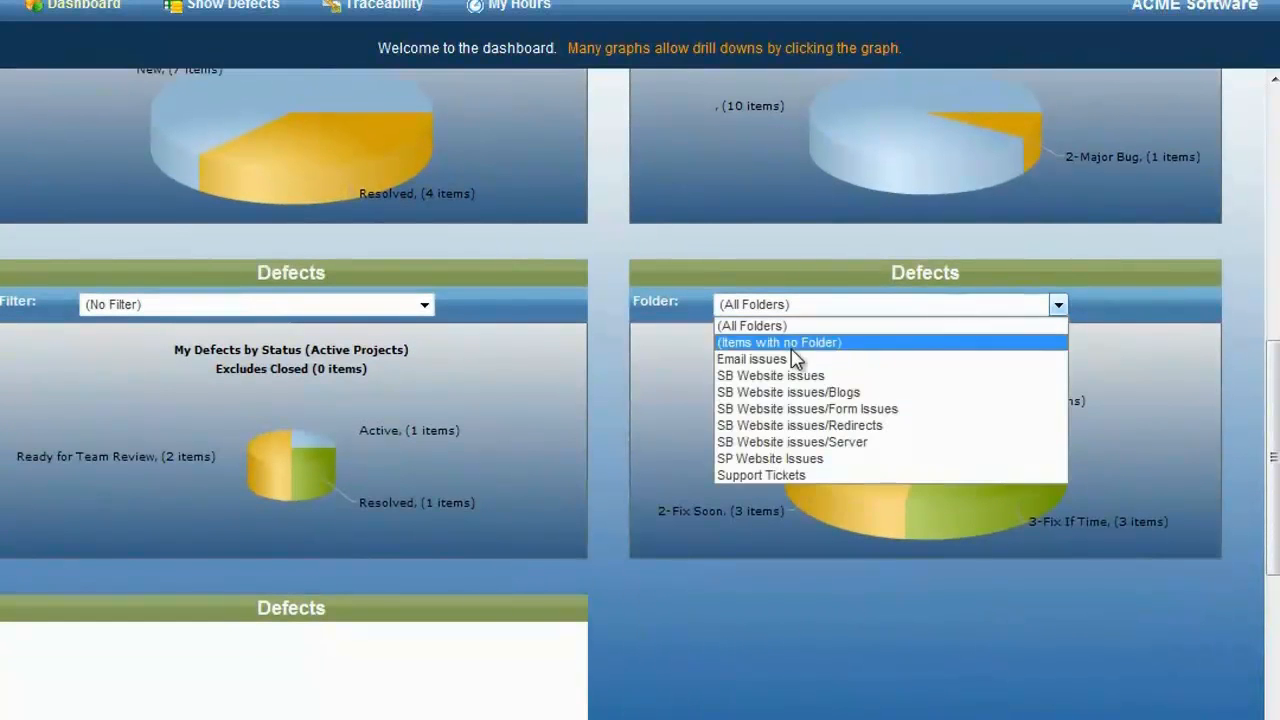
left_click(785, 475)
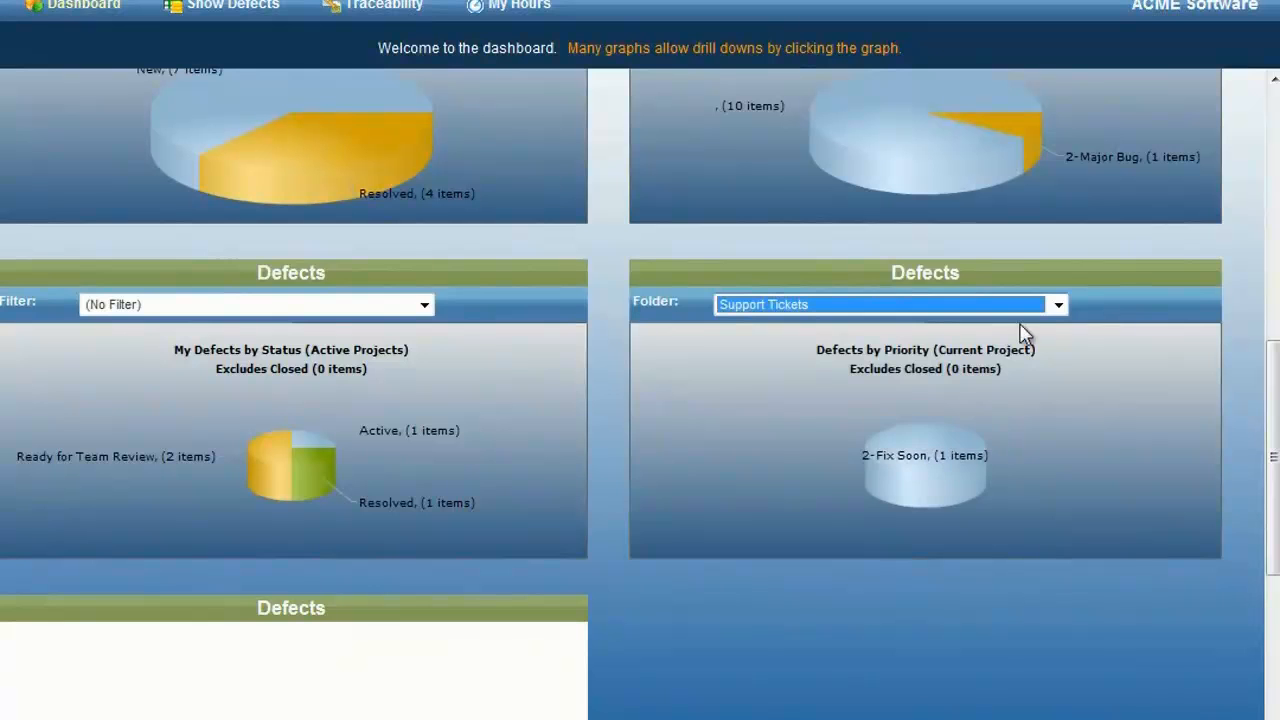
left_click(1060, 305)
left_click(843, 325)
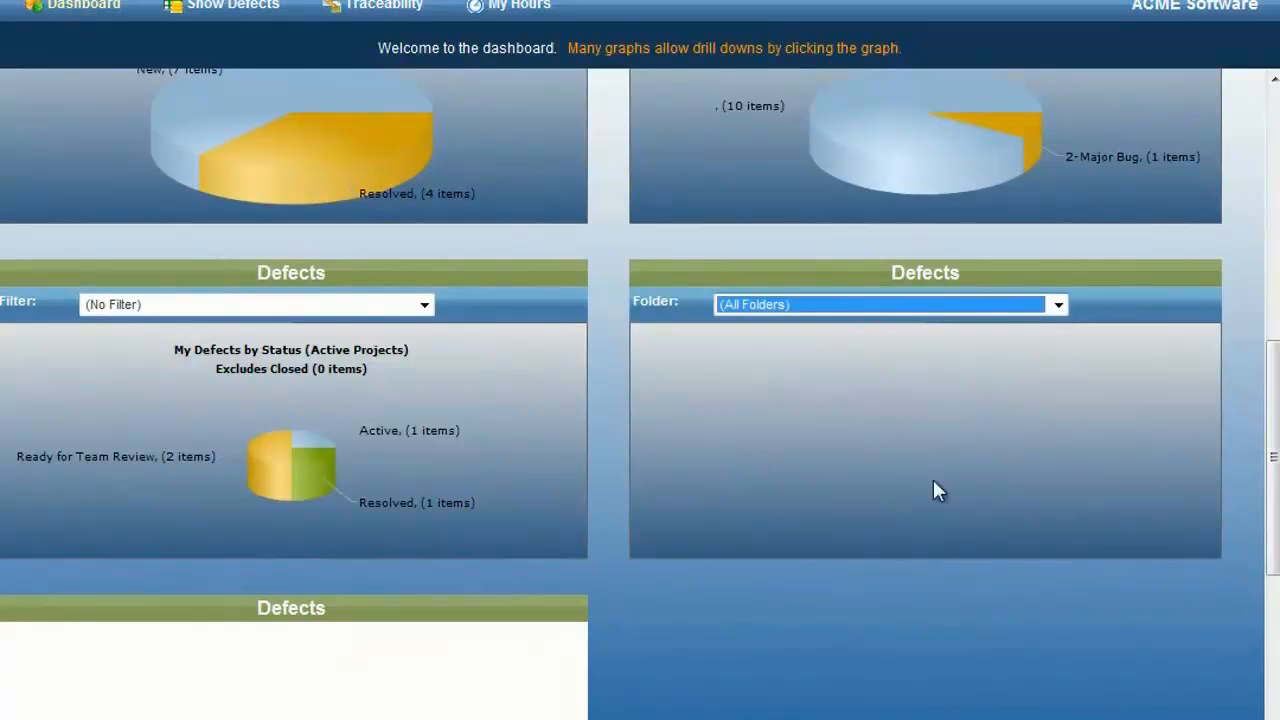
Step: View the Defects by Severity chart for the Support Tickets folder and reset its folder selection to all folders
scroll(939, 486, "up", 3)
left_click(1017, 281)
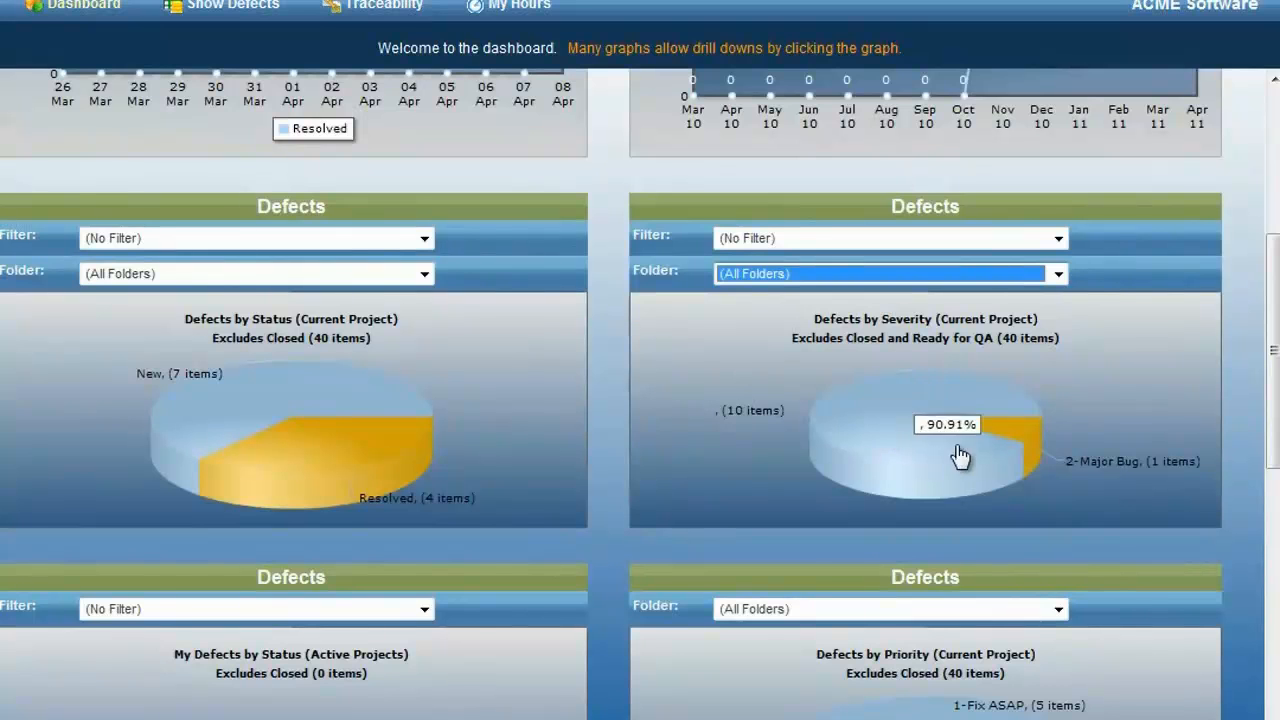
left_click(1058, 274)
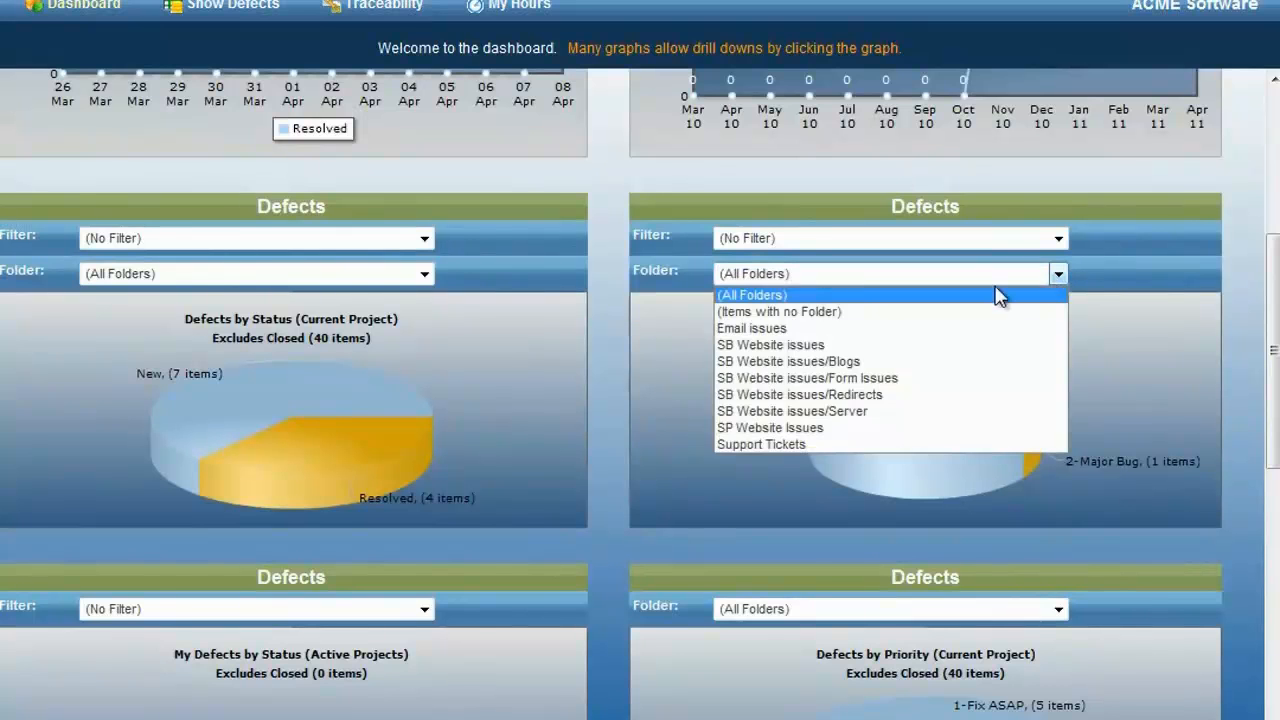
left_click(800, 447)
left_click(1057, 274)
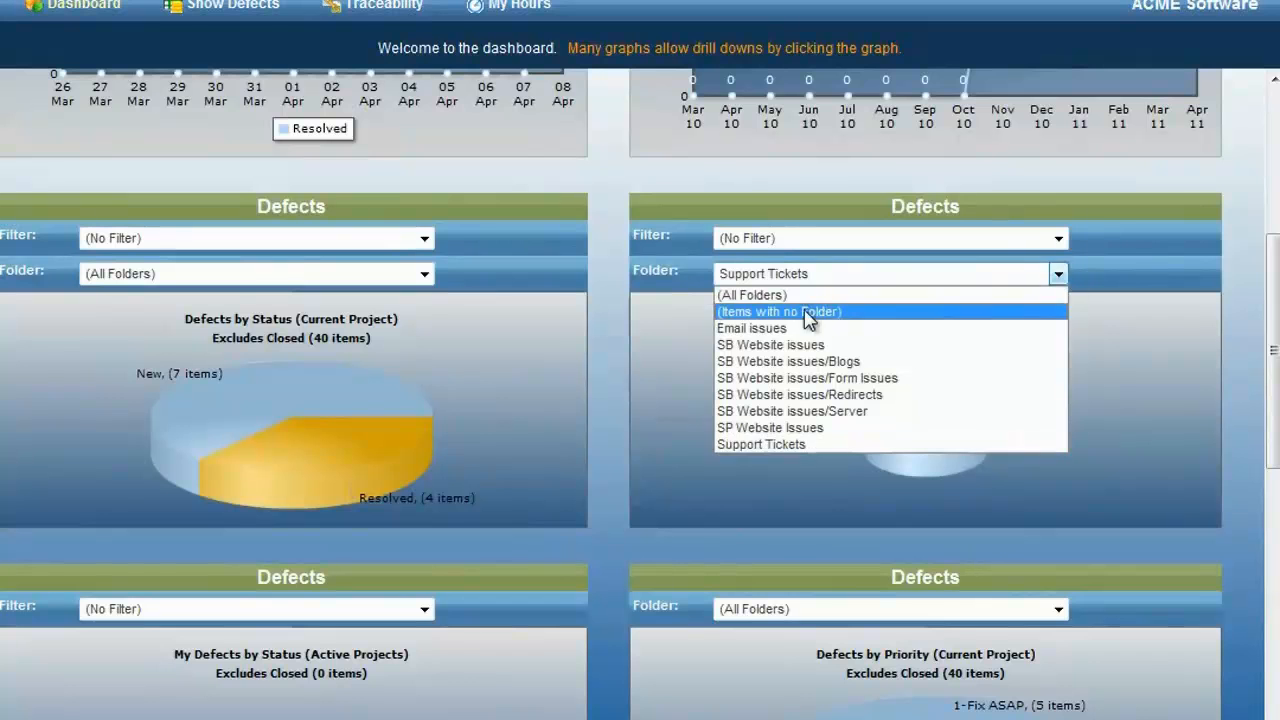
left_click(790, 298)
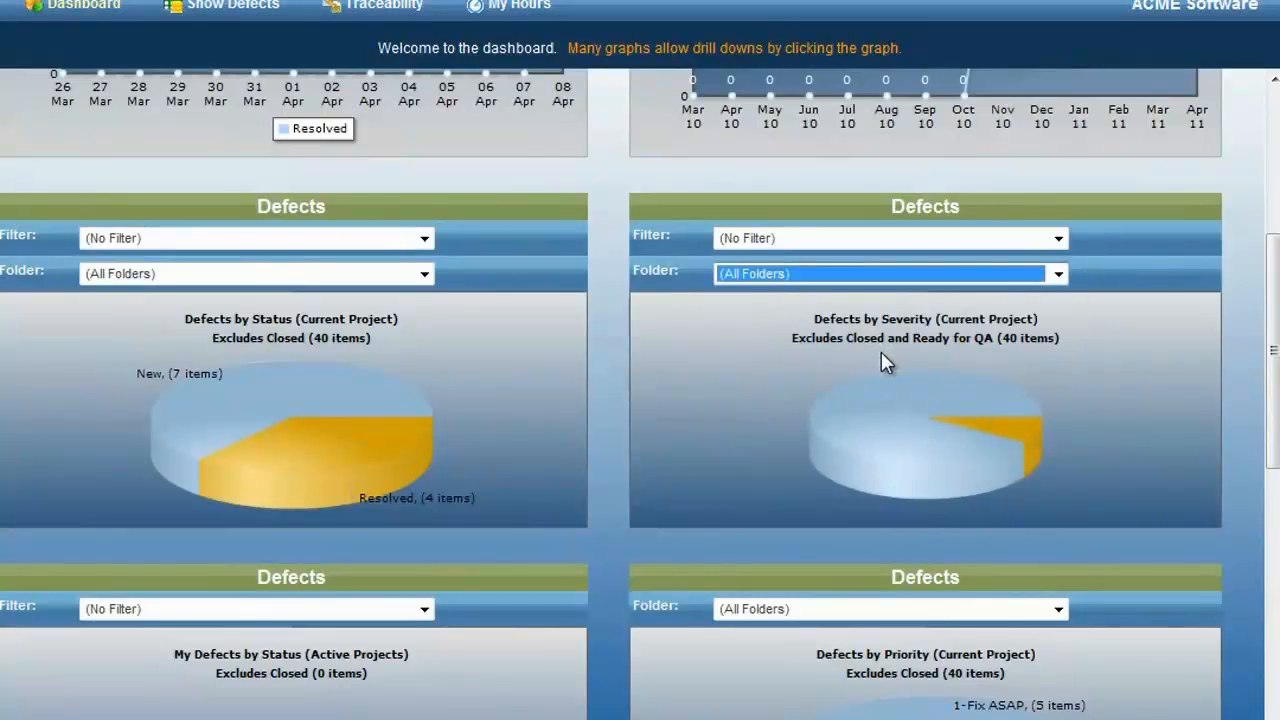
scroll(883, 363, "up", 4)
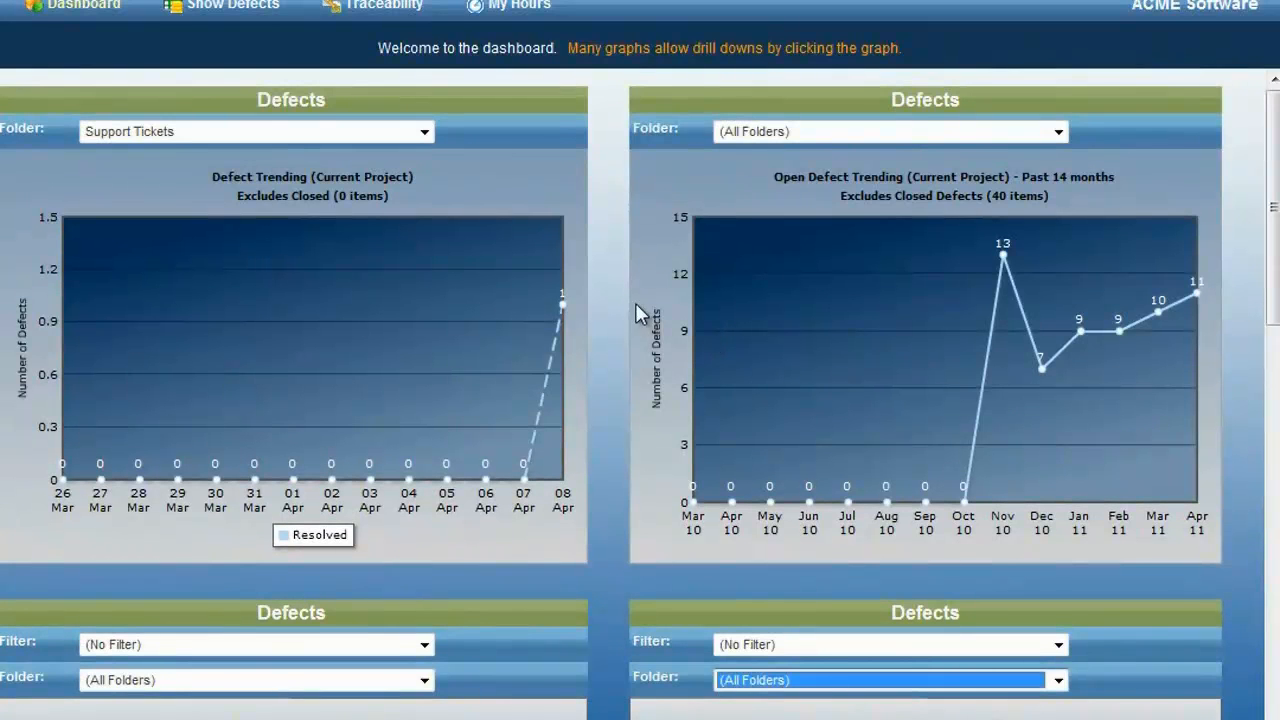